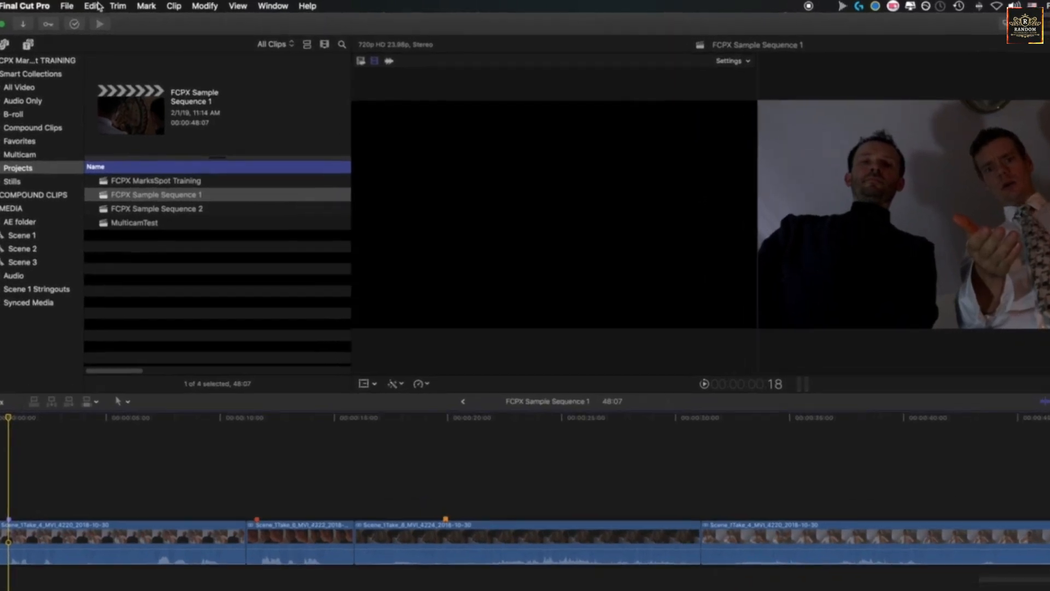
- Add an empty caption at the playhead near the start of the first clip
{"action": "left_click", "coordinate": [112, 6]}
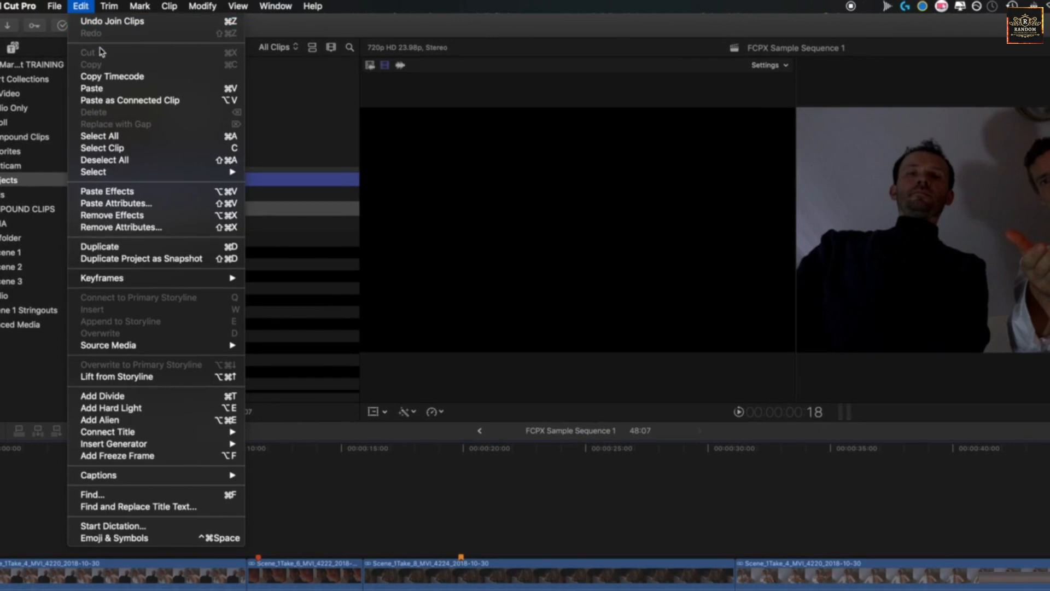
{"action": "mouse_move", "coordinate": [233, 478]}
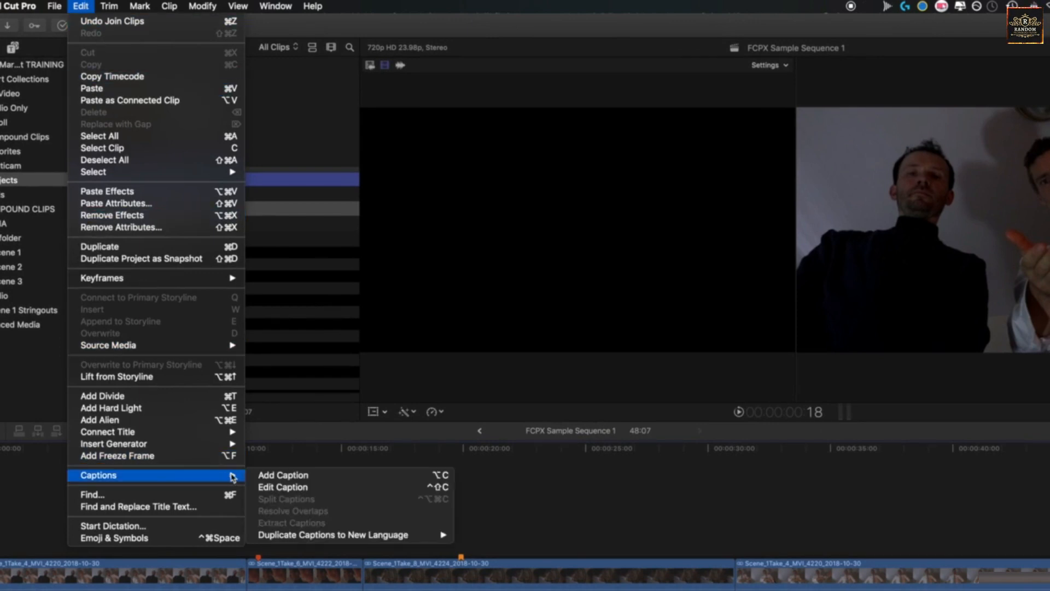
{"action": "left_click", "coordinate": [279, 476]}
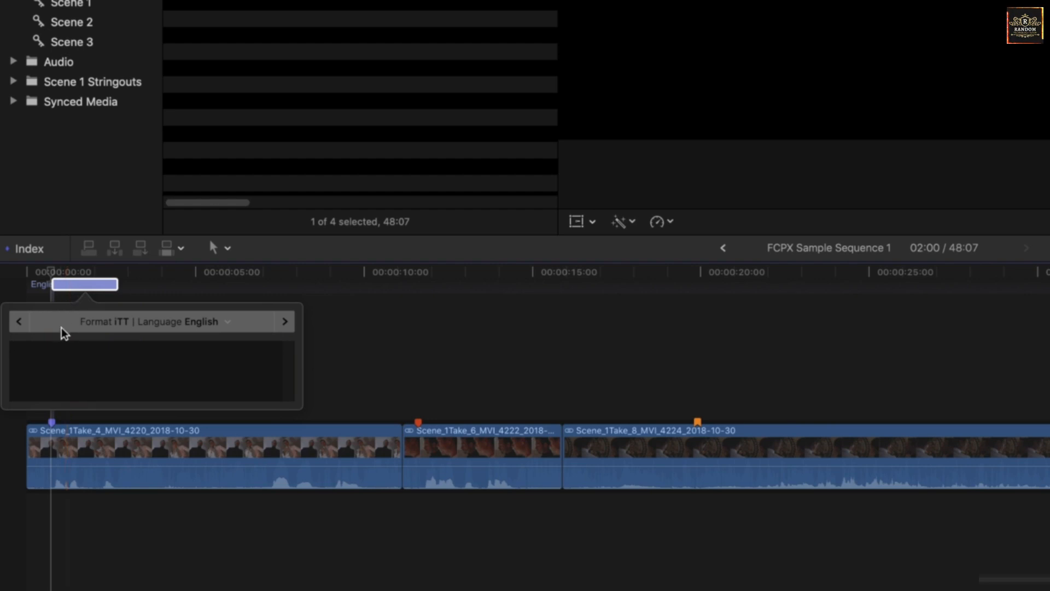
- Check which caption formats and languages are available for the new caption
{"action": "left_click", "coordinate": [227, 324]}
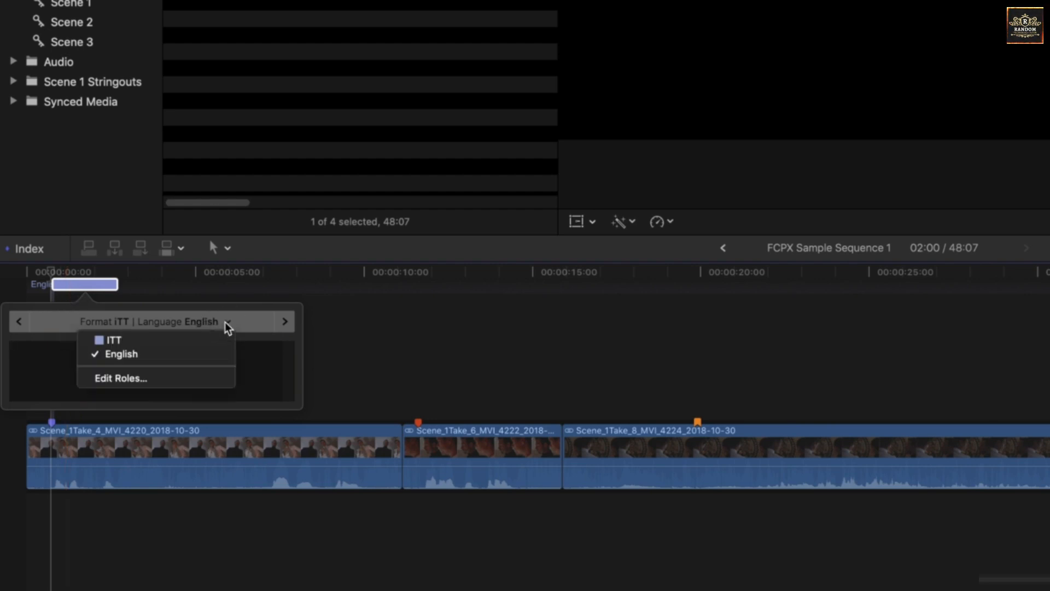
{"action": "left_click", "coordinate": [228, 324]}
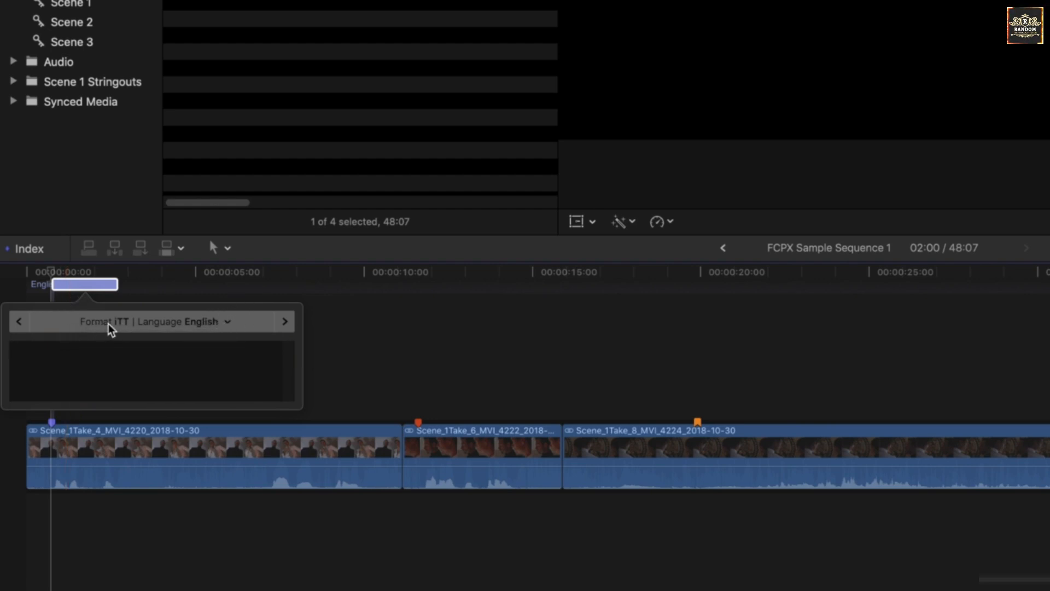
{"action": "left_click", "coordinate": [234, 326]}
{"action": "left_click", "coordinate": [183, 355]}
- Edit the library's roles from the caption, adding a CEA-608 caption role with English, and apply the change
{"action": "left_click", "coordinate": [228, 328]}
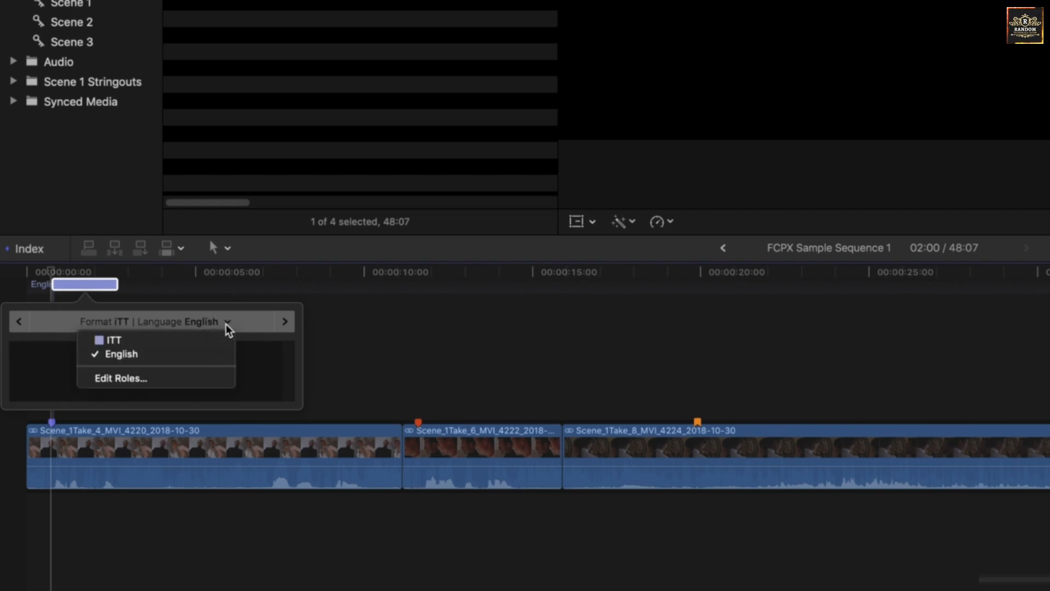
{"action": "left_click", "coordinate": [159, 377]}
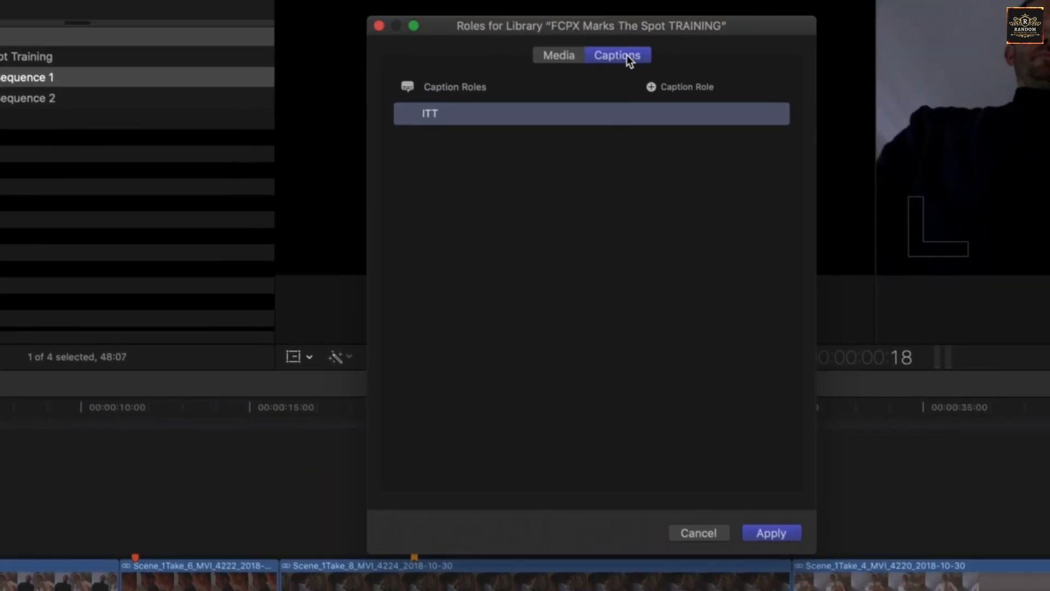
{"action": "left_click", "coordinate": [552, 54]}
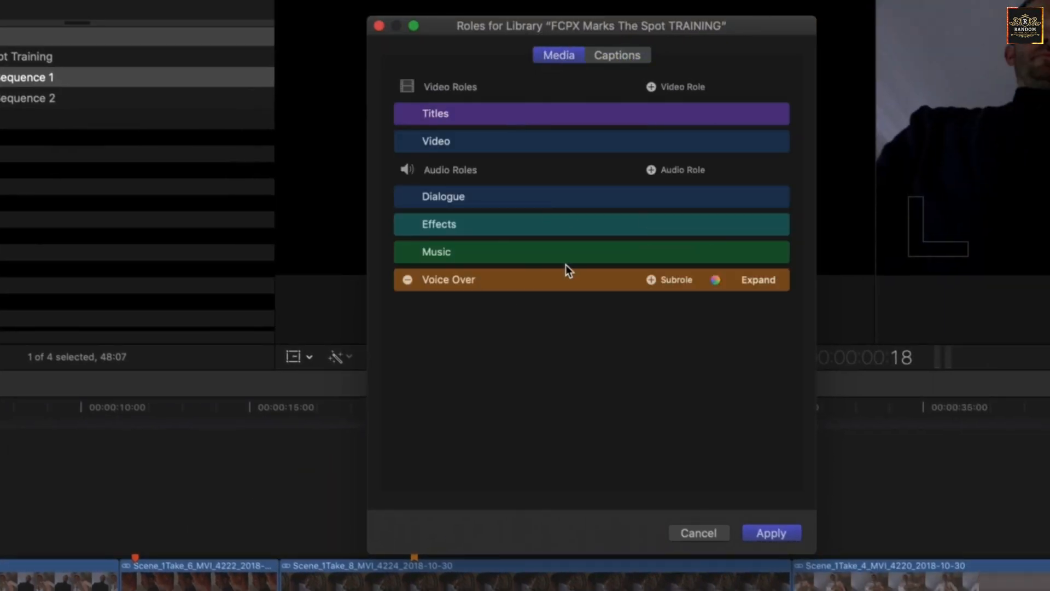
{"action": "mouse_move", "coordinate": [545, 23]}
{"action": "left_mouse_down"}
{"action": "mouse_move", "coordinate": [531, 22]}
{"action": "mouse_move", "coordinate": [545, 26]}
{"action": "left_mouse_up"}
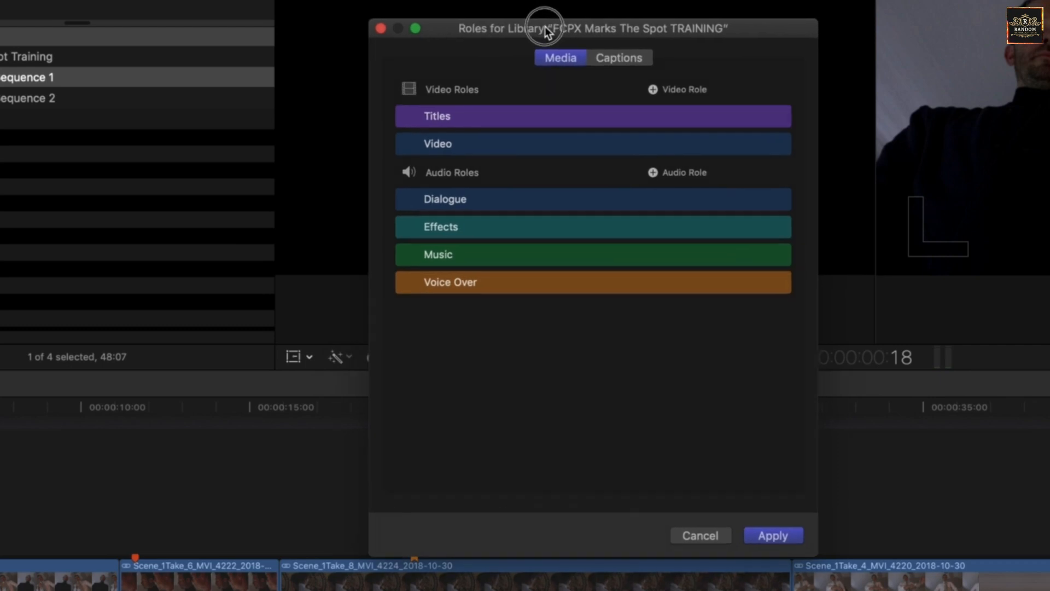
{"action": "left_click", "coordinate": [627, 59]}
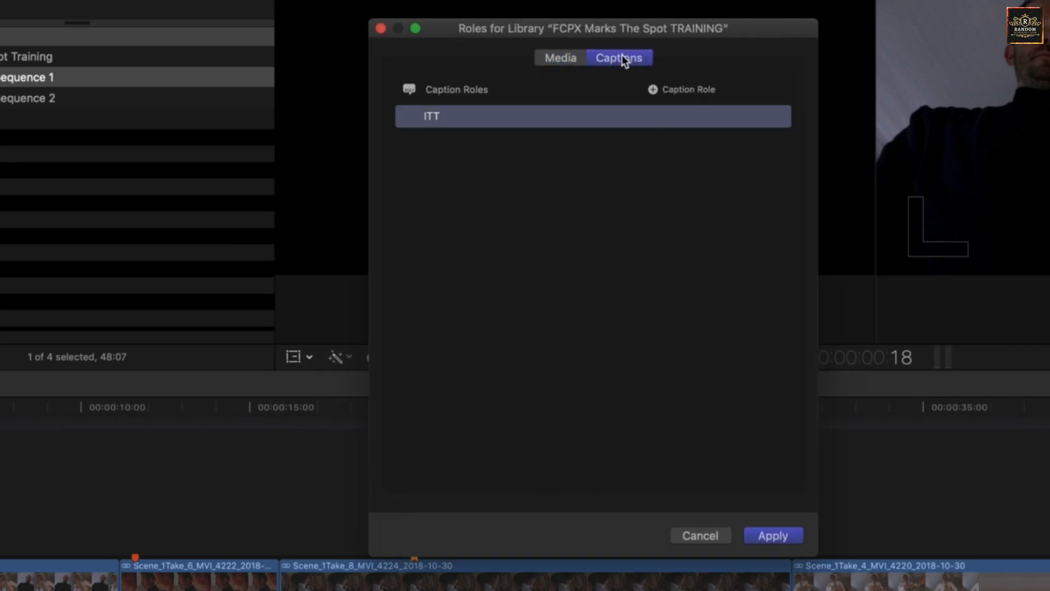
{"action": "mouse_move", "coordinate": [497, 112]}
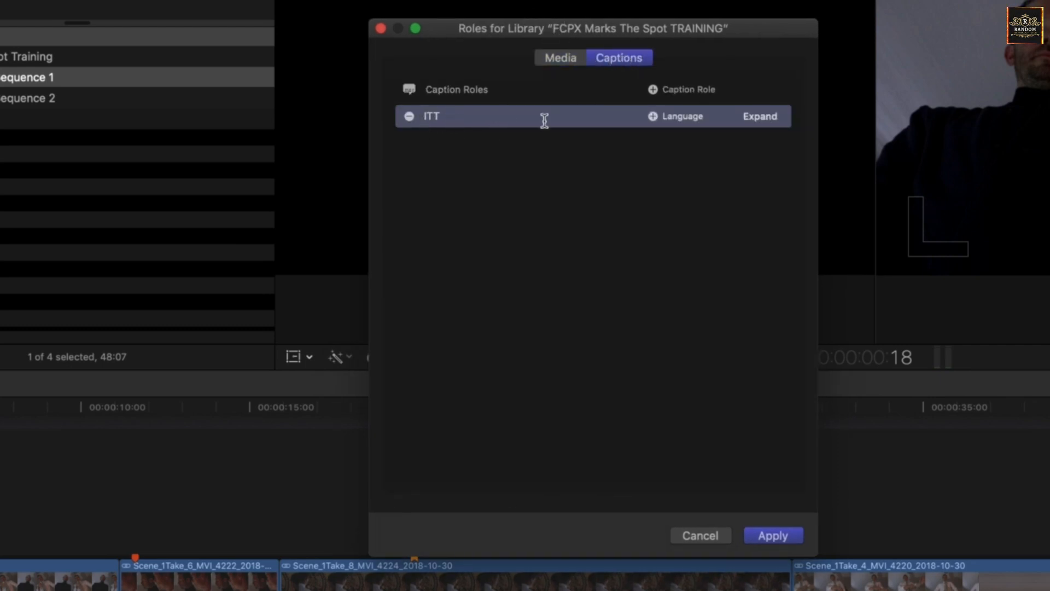
{"action": "left_click", "coordinate": [653, 90]}
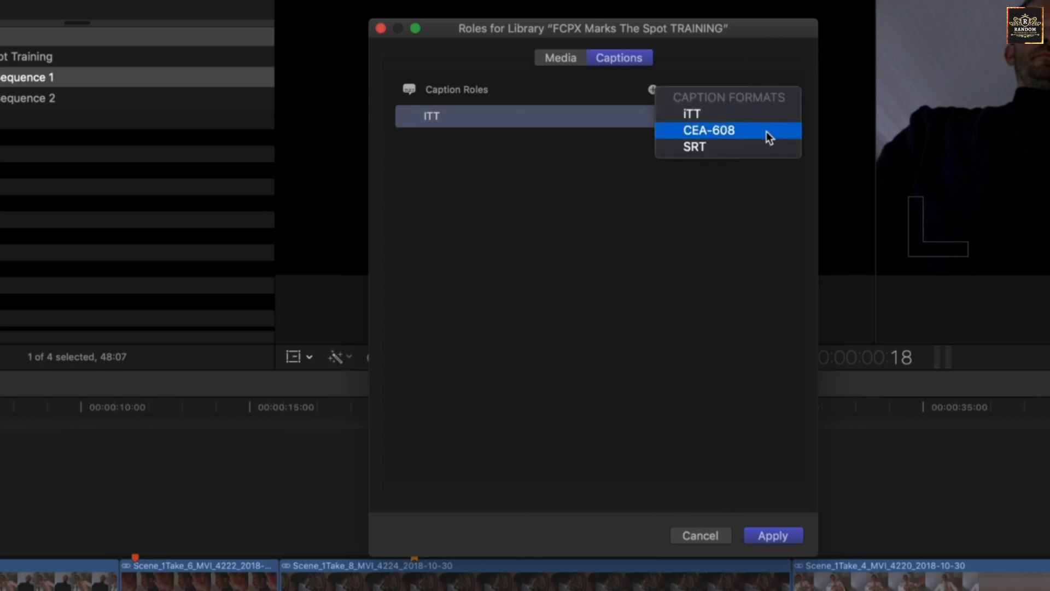
{"action": "left_click", "coordinate": [766, 131]}
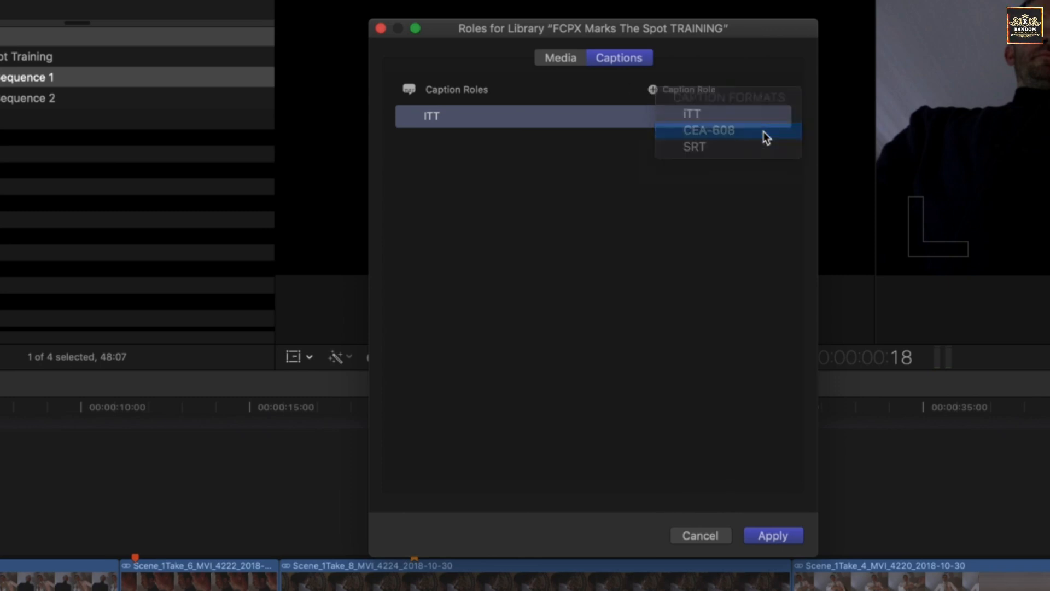
{"action": "left_click", "coordinate": [462, 137]}
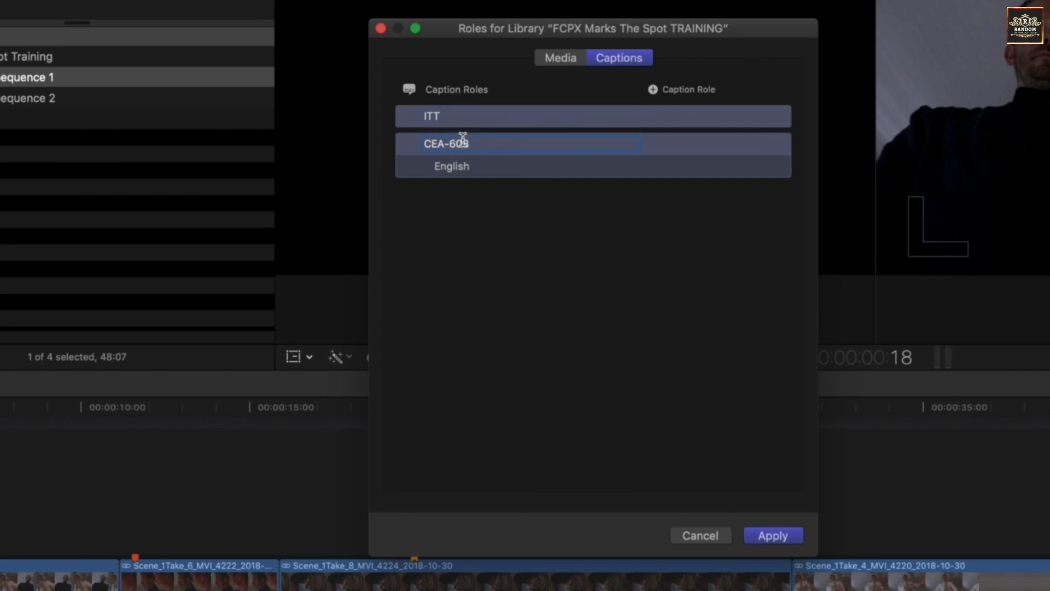
{"action": "left_click", "coordinate": [773, 536]}
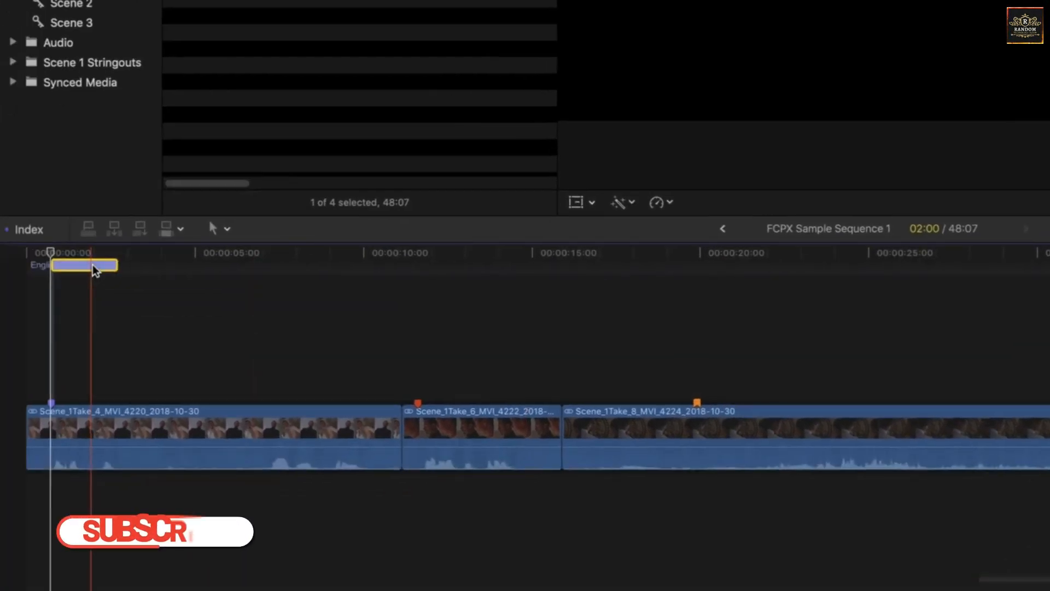
- Assign the CEA-608 English caption role to the caption and accept the format conversion
{"action": "left_click", "coordinate": [92, 266]}
{"action": "right_click", "coordinate": [80, 265]}
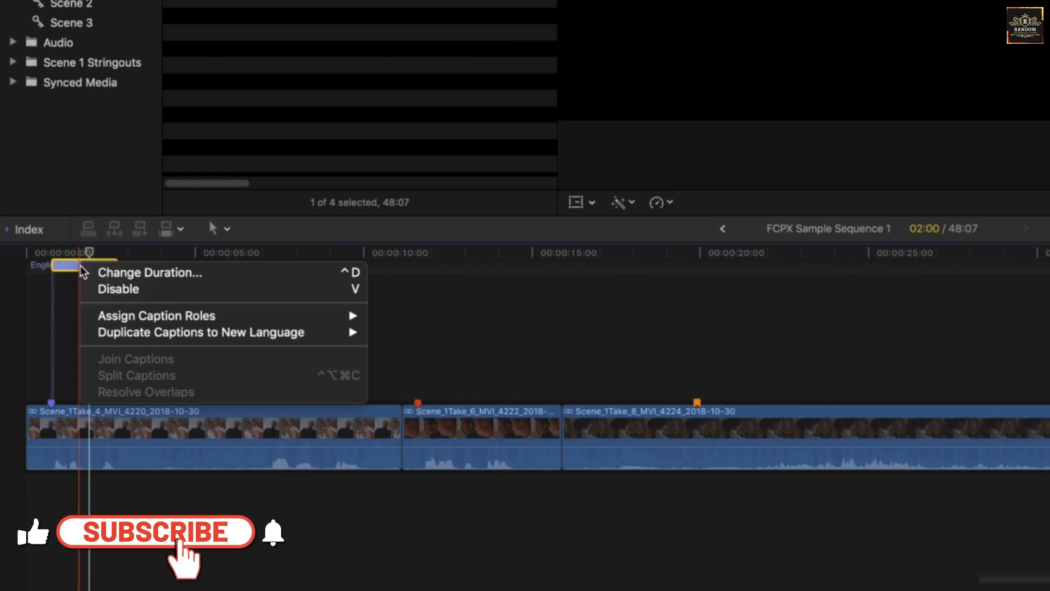
{"action": "mouse_move", "coordinate": [242, 320]}
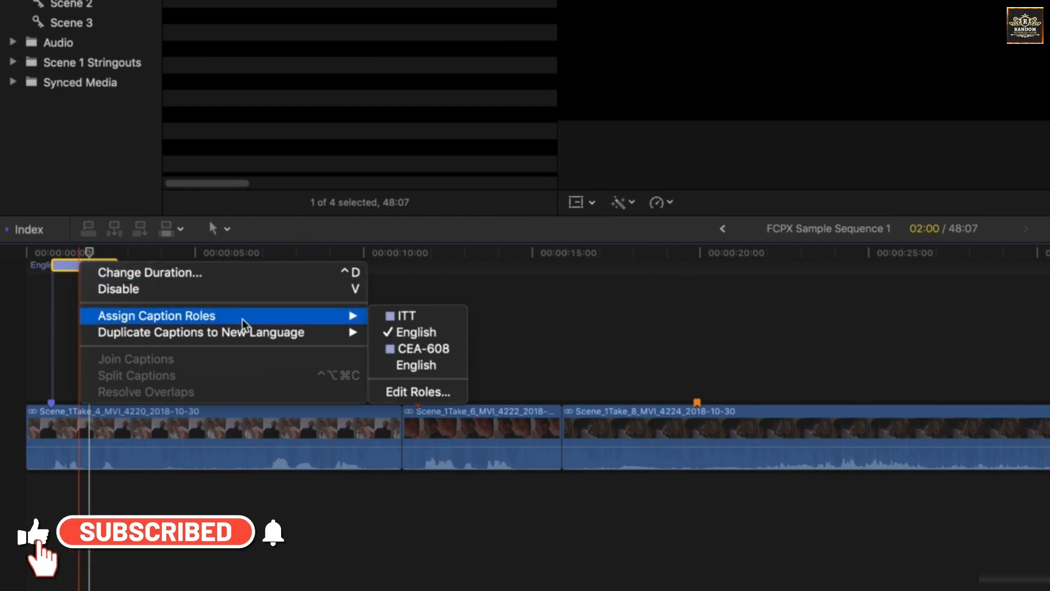
{"action": "left_click", "coordinate": [435, 350]}
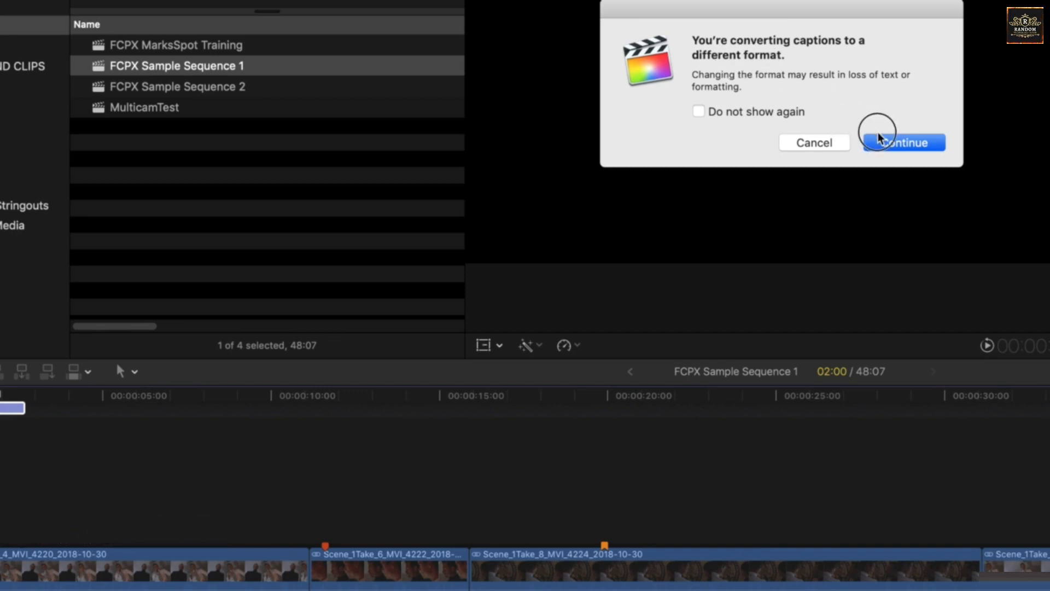
{"action": "left_click", "coordinate": [903, 143]}
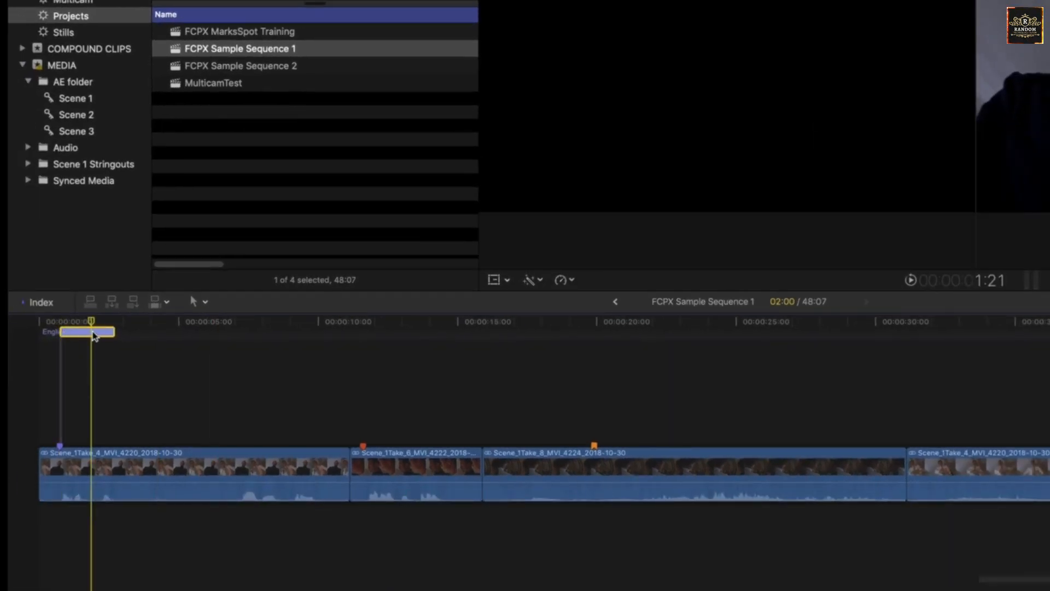
- Enter "He's-- dead. Yep." as the first caption's text and play the dialogue under it
{"action": "double_click", "coordinate": [6, 410]}
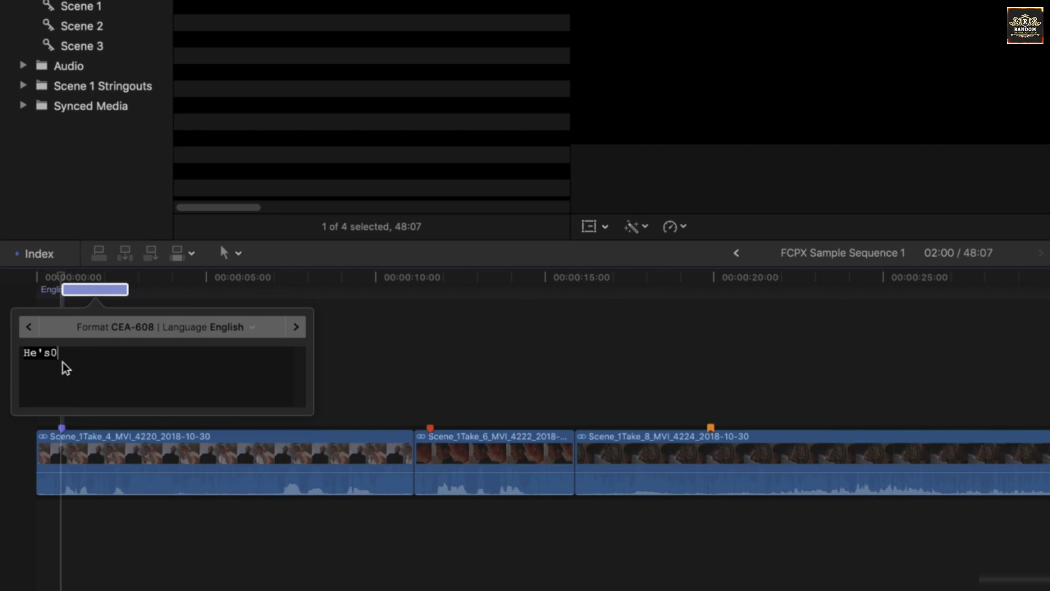
{"action": "type", "text": "dead. Yep."}
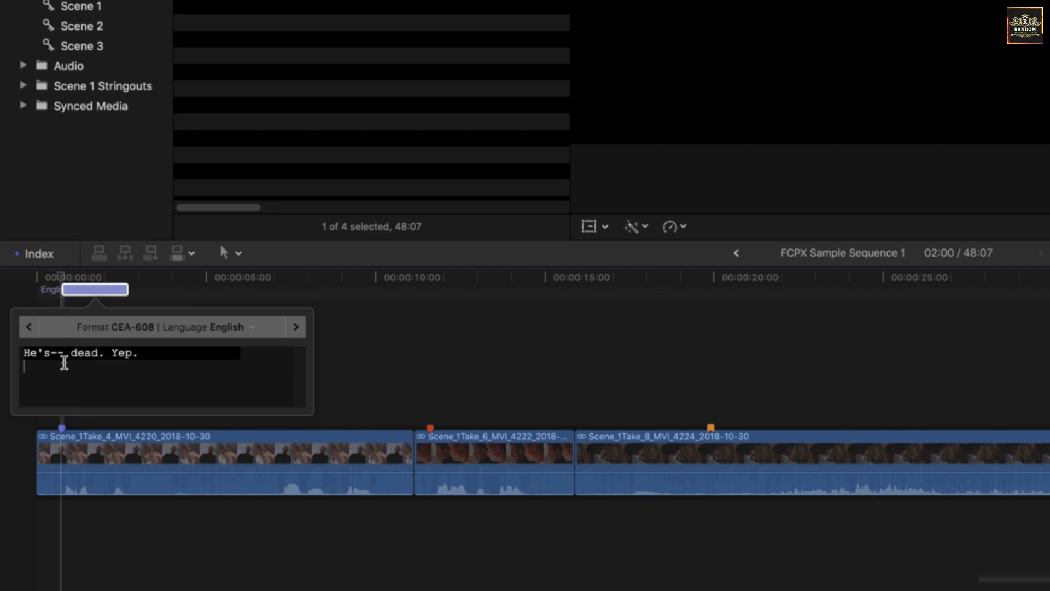
{"action": "left_click", "coordinate": [175, 294]}
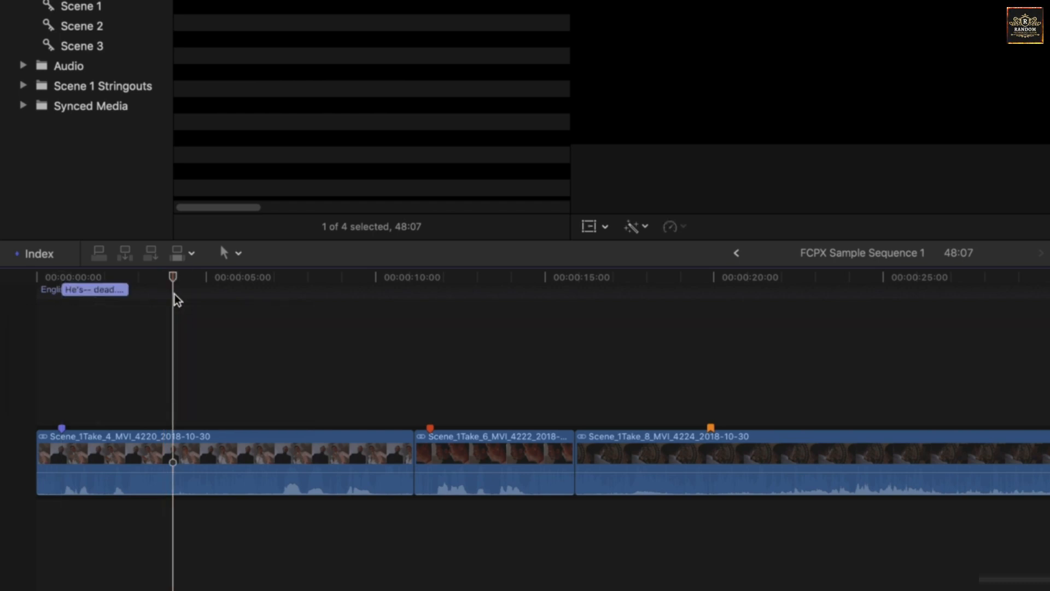
{"action": "left_click", "coordinate": [60, 277]}
{"action": "key", "text": "space"}
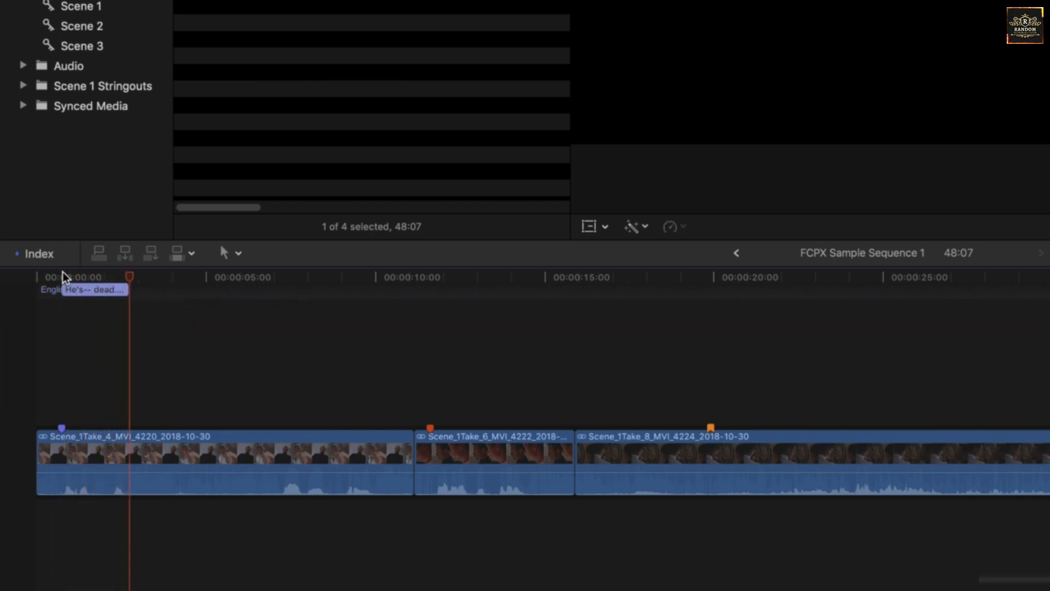
{"action": "key", "text": "space"}
- Change the wording of the first caption to "He's-- Yep. Dead."
{"action": "left_click", "coordinate": [89, 288]}
{"action": "double_click", "coordinate": [90, 288]}
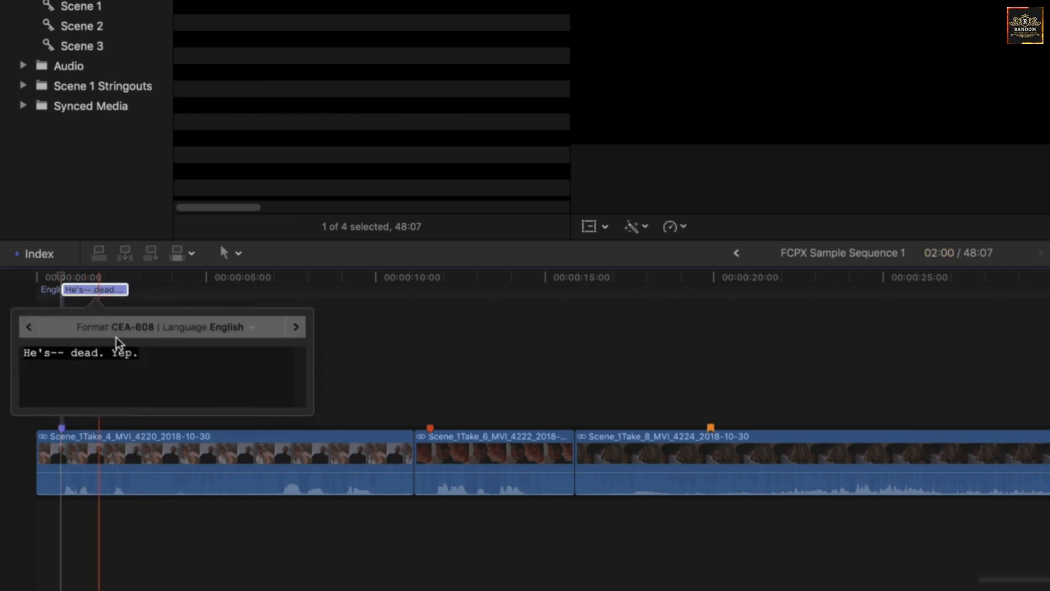
{"action": "left_click_drag", "start_coordinate": [139, 353], "coordinate": [73, 354]}
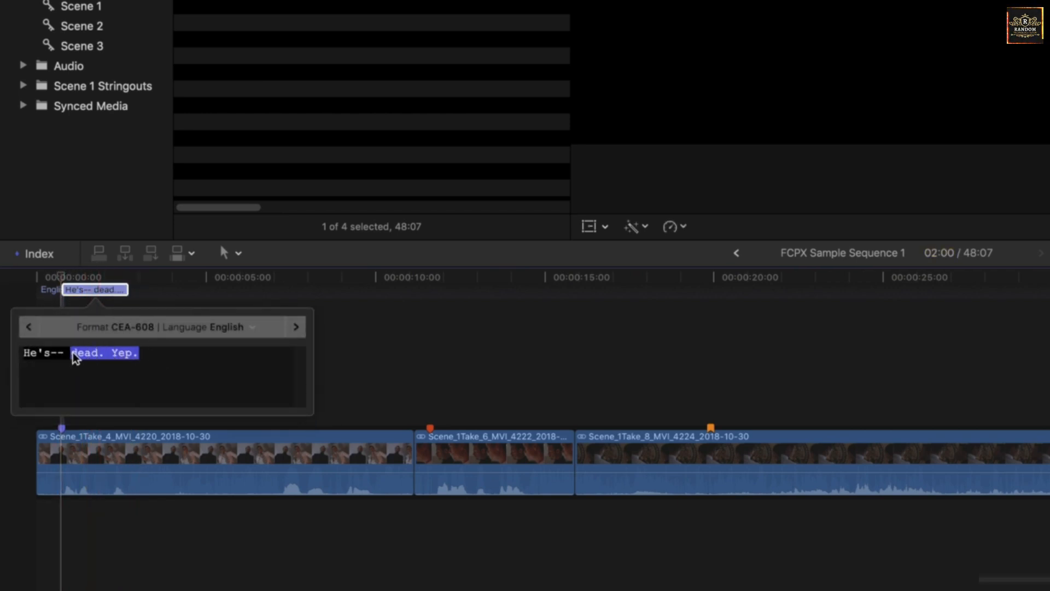
{"action": "key", "text": "BackSpace"}
{"action": "type", "text": "Yep. Dead"}
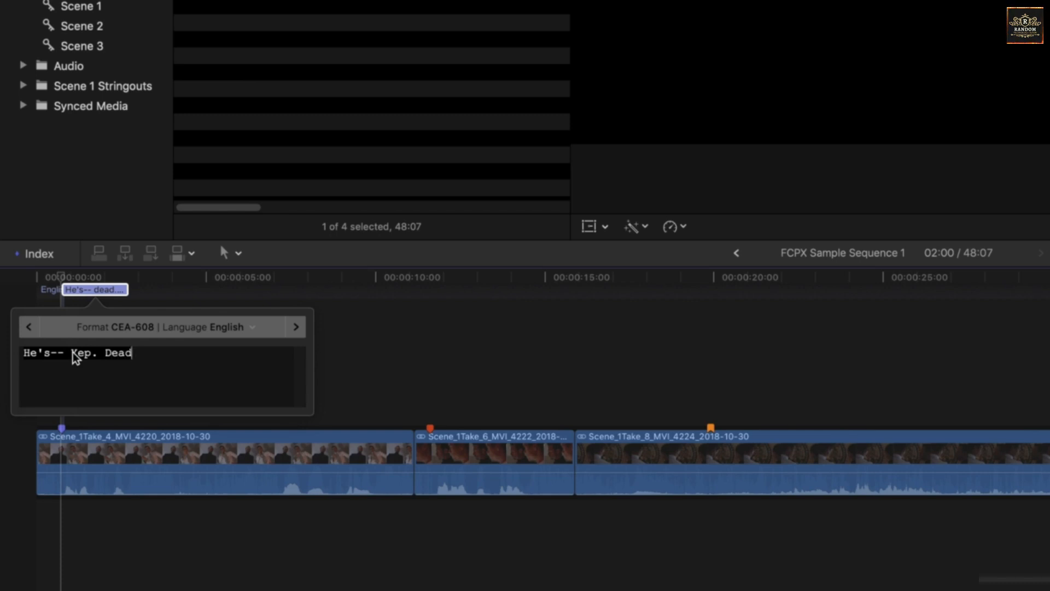
{"action": "type", "text": "."}
{"action": "key", "text": "Return"}
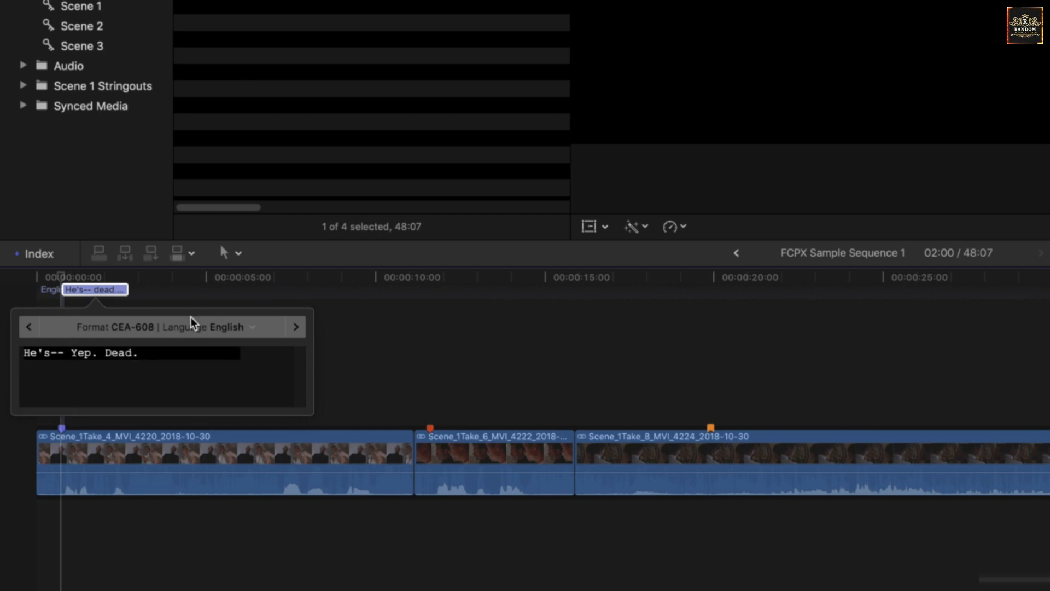
{"action": "left_click", "coordinate": [185, 292]}
- Extend the end of the first caption so it lasts 03:03, checking it against the dialogue playback
{"action": "left_click", "coordinate": [104, 276]}
{"action": "key", "text": "space"}
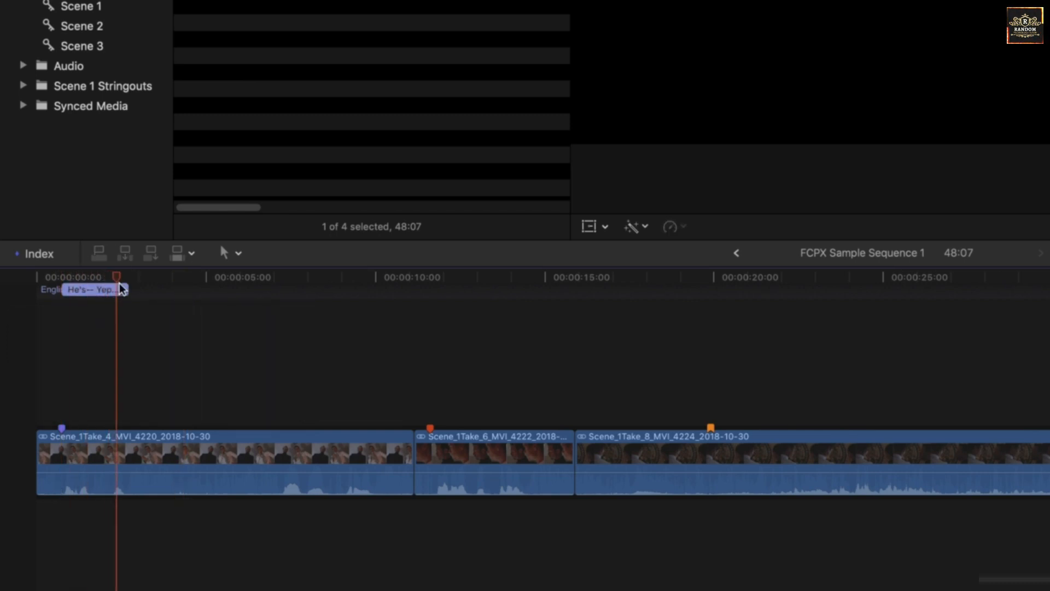
{"action": "left_click_drag", "start_coordinate": [125, 290], "coordinate": [164, 289]}
{"action": "left_click", "coordinate": [130, 277]}
{"action": "key", "text": "space"}
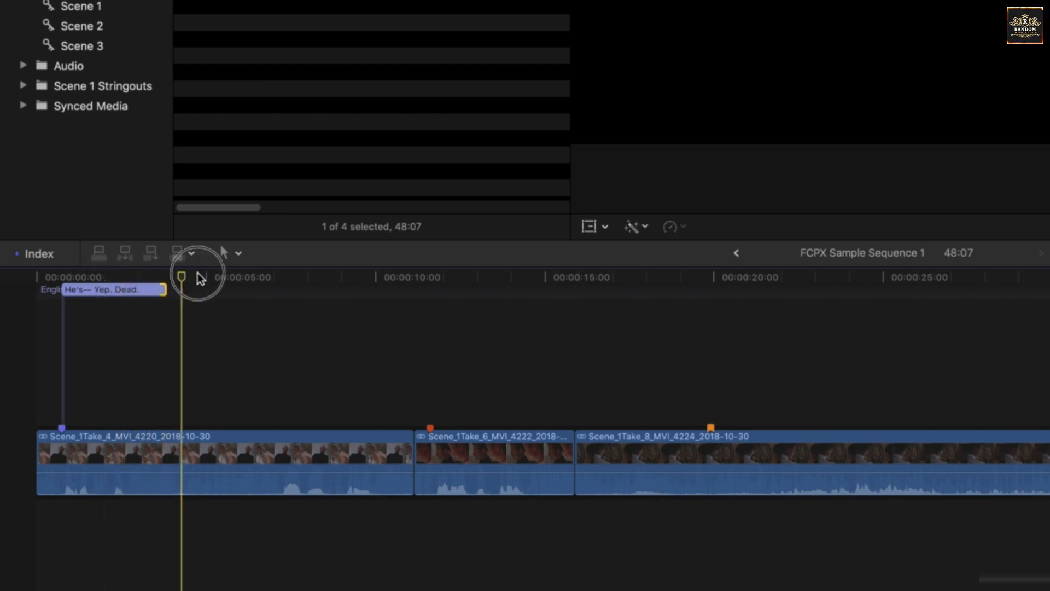
- Locate the next line of dialogue in the first clip and paste a copy of the caption there, about 7 seconds in
{"action": "left_click", "coordinate": [291, 278]}
{"action": "key", "text": "space"}
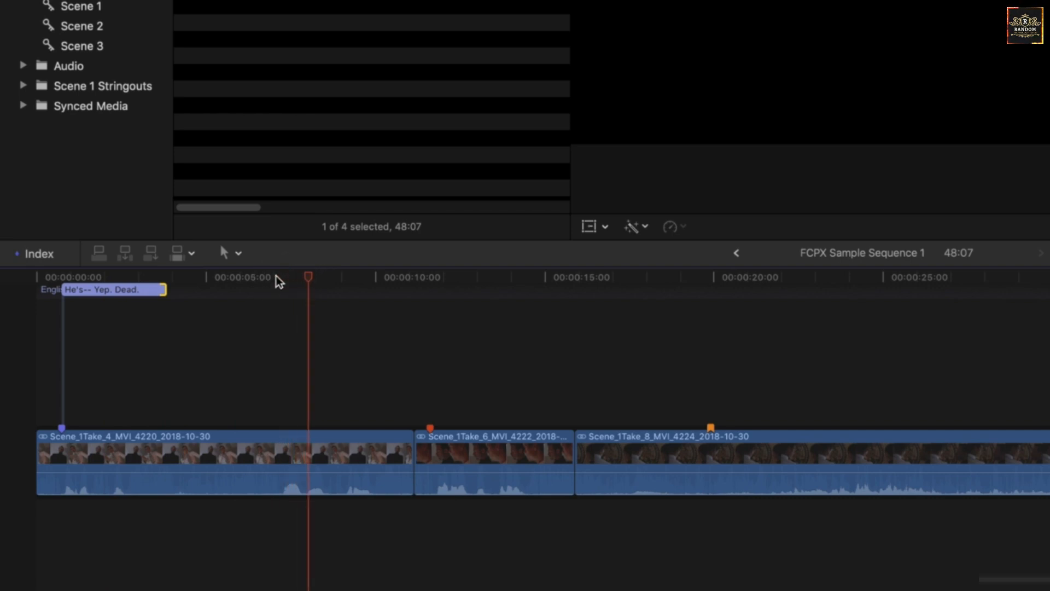
{"action": "left_click", "coordinate": [341, 279]}
{"action": "left_click_drag", "start_coordinate": [340, 279], "coordinate": [297, 276]}
{"action": "left_click", "coordinate": [130, 291]}
{"action": "key", "text": "super+c"}
{"action": "key", "text": "super+v"}
- Replace the text of the pasted second caption with "No. Not that I know of."
{"action": "double_click", "coordinate": [299, 290]}
{"action": "type", "text": "B"}
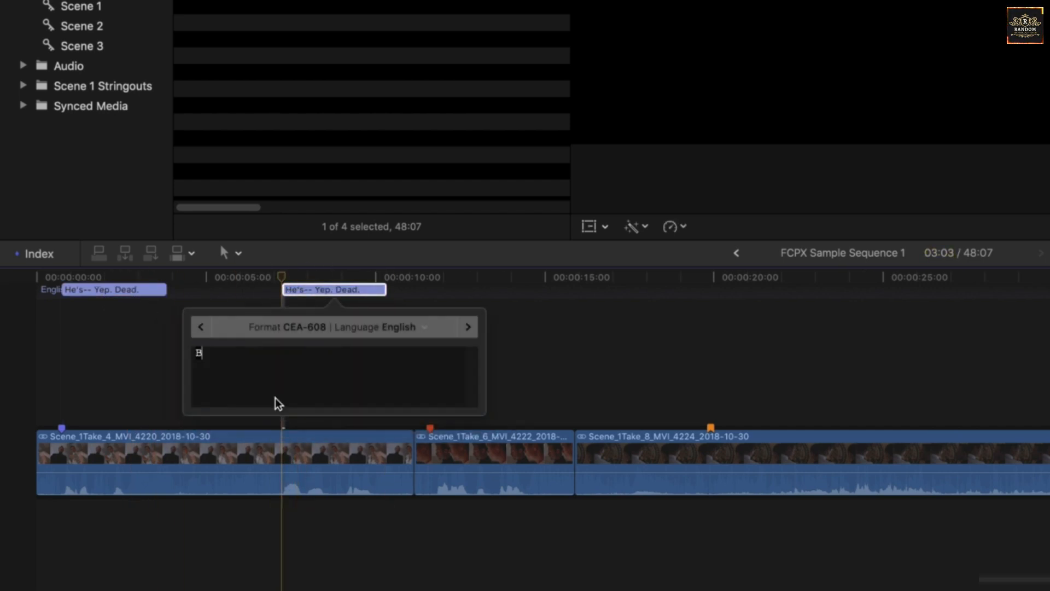
{"action": "type", "text": "y"}
{"action": "key", "text": "BackSpace"}
{"action": "key", "text": "BackSpace"}
{"action": "type", "text": "No. Not that"}
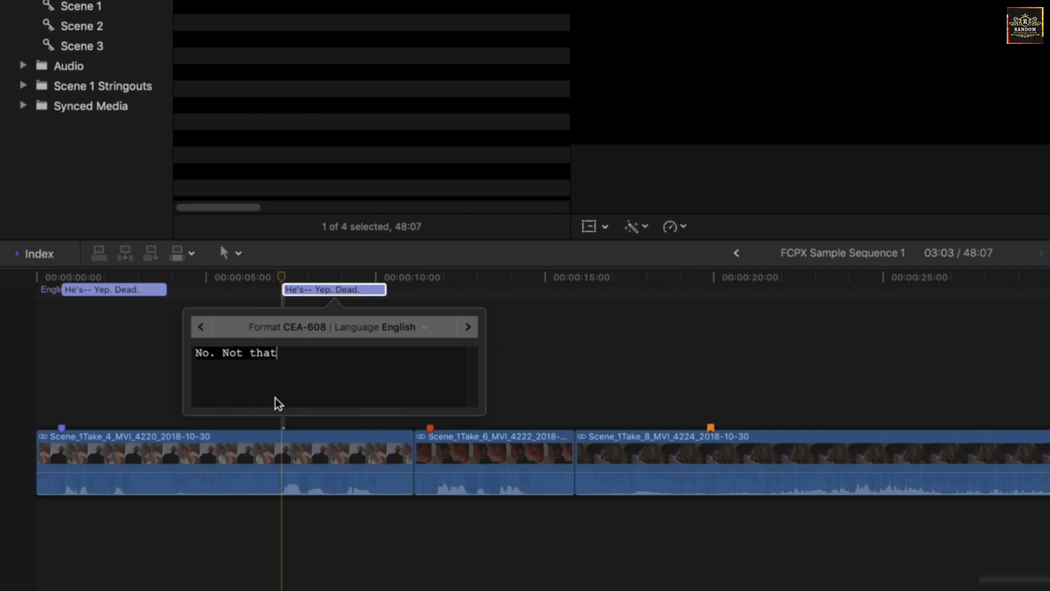
{"action": "type", "text": " I know of."}
{"action": "key", "text": "Return"}
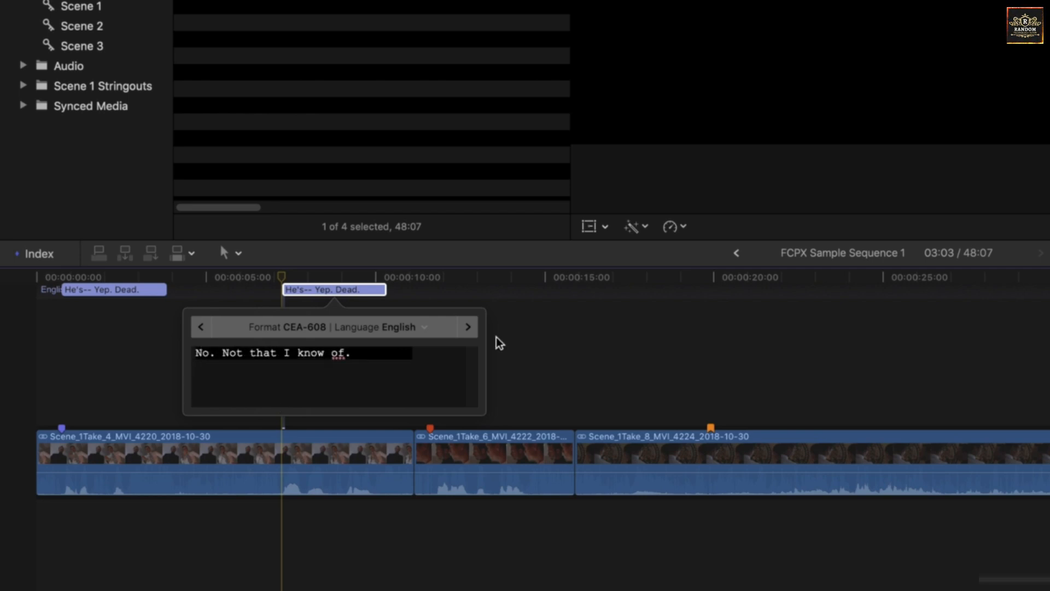
{"action": "left_click", "coordinate": [572, 327]}
- Paste another copy of the caption at the second clip's red marker and shorten it to 01:22
{"action": "left_click_drag", "start_coordinate": [89, 275], "coordinate": [443, 277]}
{"action": "key", "text": "super+v"}
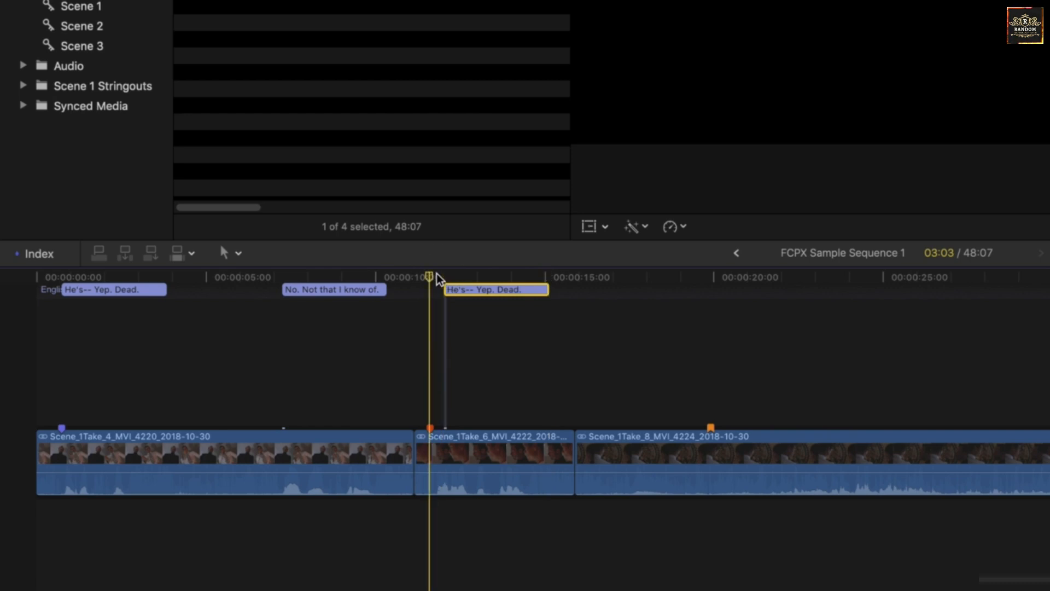
{"action": "key", "text": "space"}
{"action": "mouse_move", "coordinate": [492, 286]}
{"action": "left_mouse_down"}
{"action": "mouse_move", "coordinate": [477, 284]}
{"action": "mouse_move", "coordinate": [499, 285]}
{"action": "mouse_move", "coordinate": [475, 286]}
{"action": "left_mouse_up"}
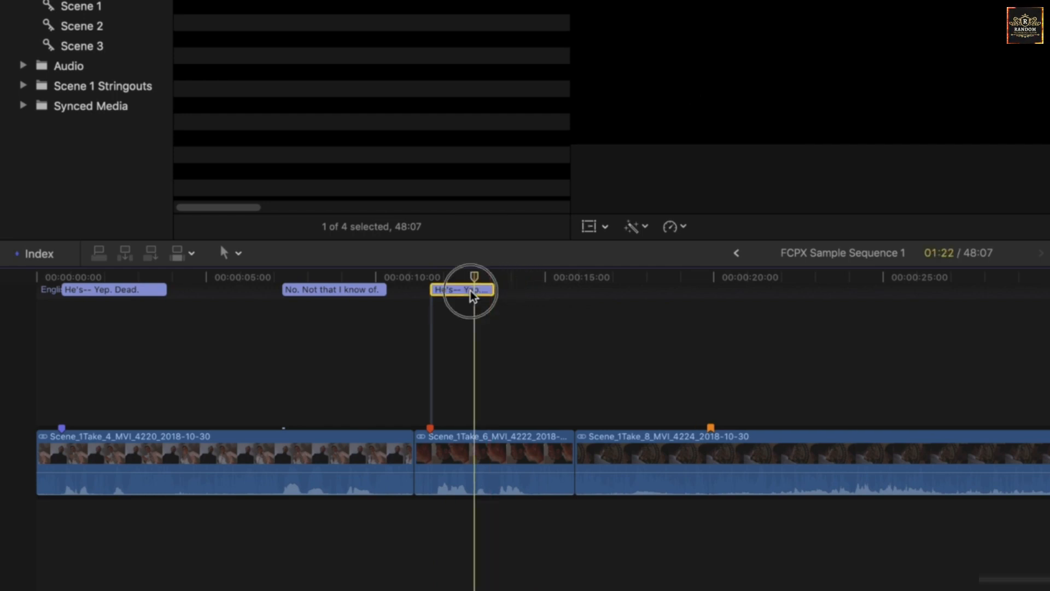
- Replace the text of the third caption with "No knocks on the door? -- Nope."
{"action": "double_click", "coordinate": [460, 290]}
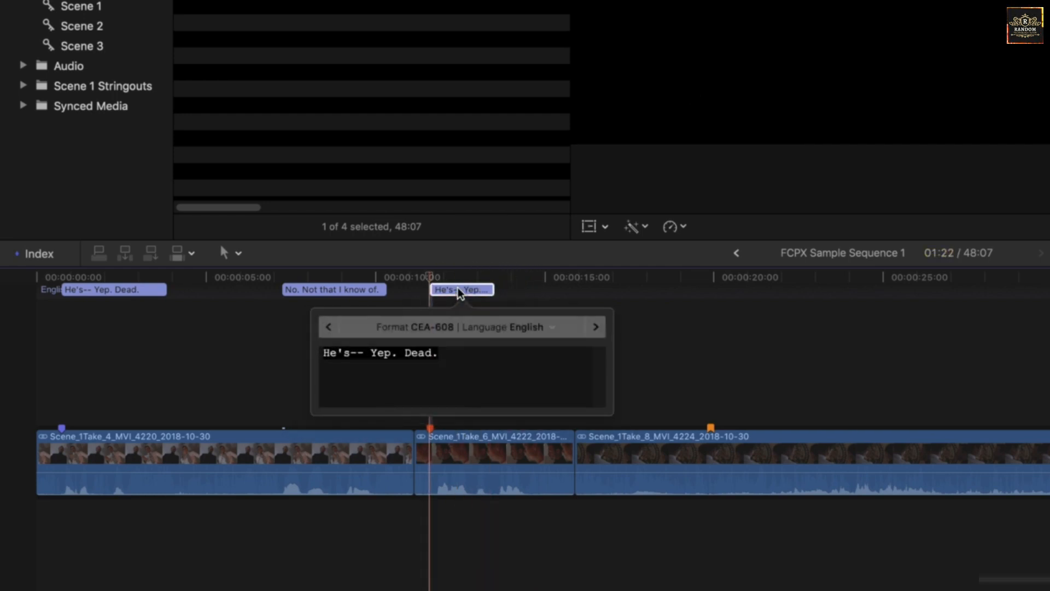
{"action": "type", "text": "N"}
{"action": "key", "text": "super+a"}
{"action": "type", "text": "No kn"}
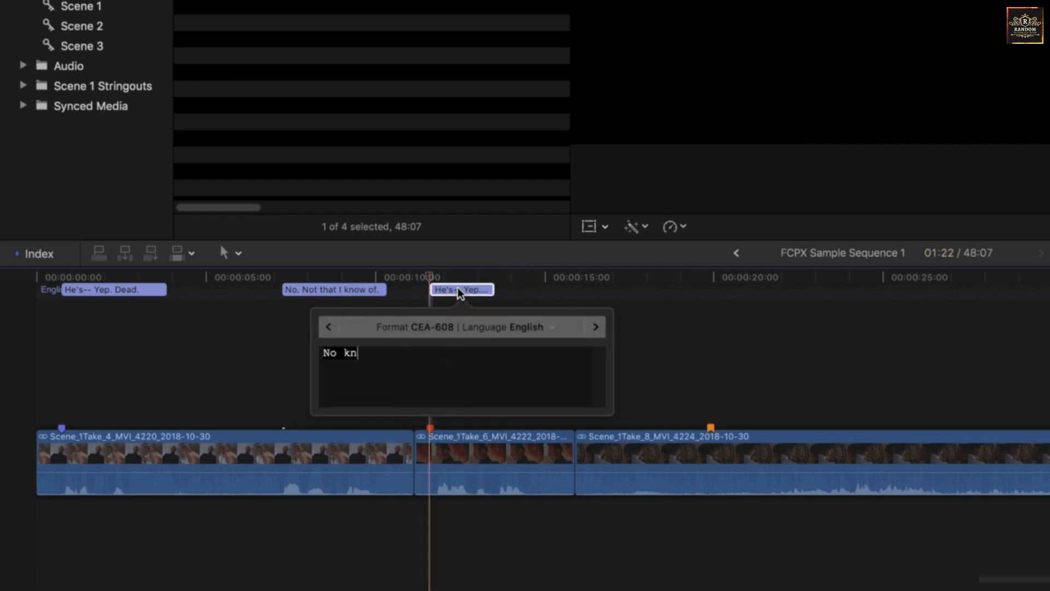
{"action": "type", "text": "ocks on the door? --"}
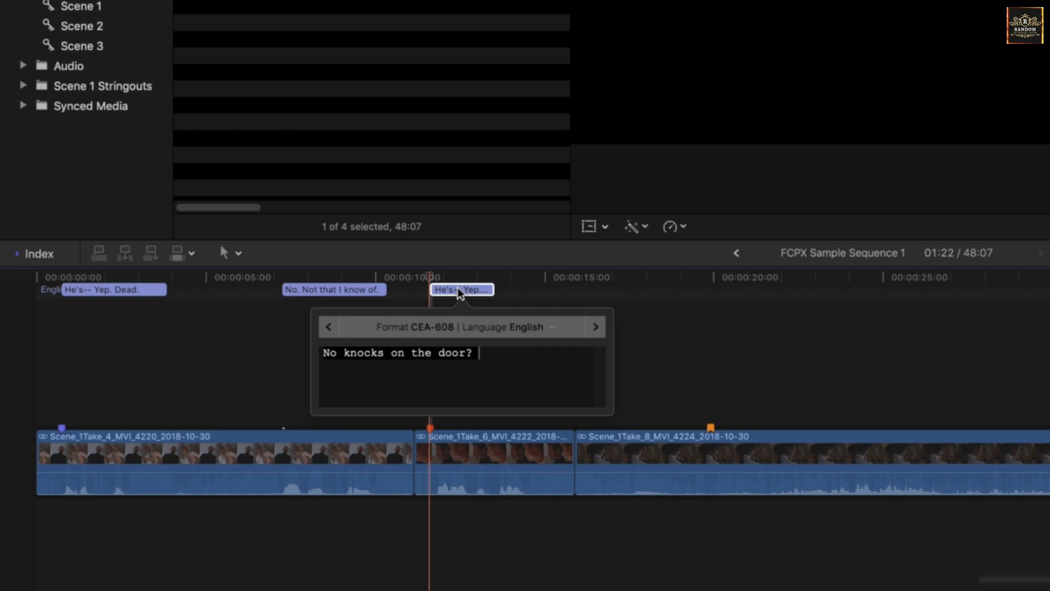
{"action": "key", "text": "BackSpace"}
{"action": "key", "text": "BackSpace"}
{"action": "type", "text": "Nope."}
{"action": "key", "text": "Return"}
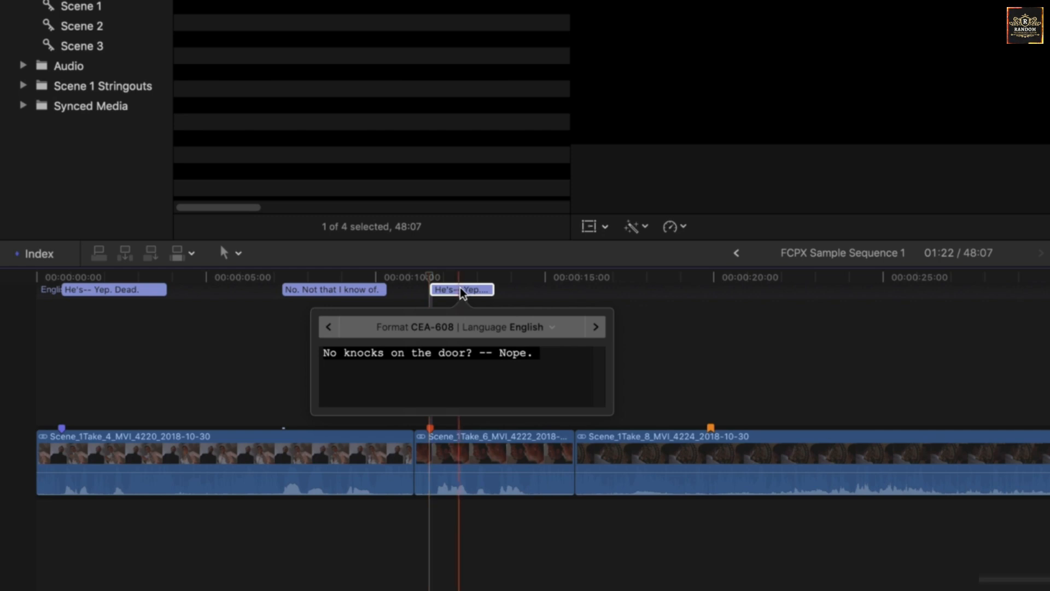
- Paste another copy of the caption directly after the third one and change its text to "No phone calls?"
{"action": "left_click", "coordinate": [461, 277]}
{"action": "left_click_drag", "start_coordinate": [461, 277], "coordinate": [520, 275]}
{"action": "left_click", "coordinate": [497, 272]}
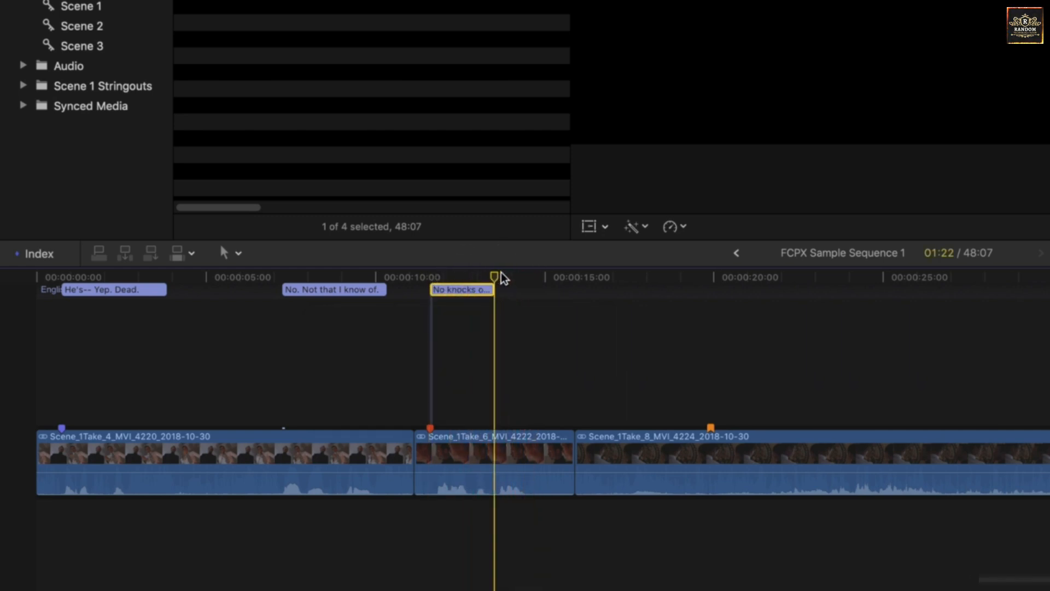
{"action": "key", "text": "super+v"}
{"action": "double_click", "coordinate": [516, 285]}
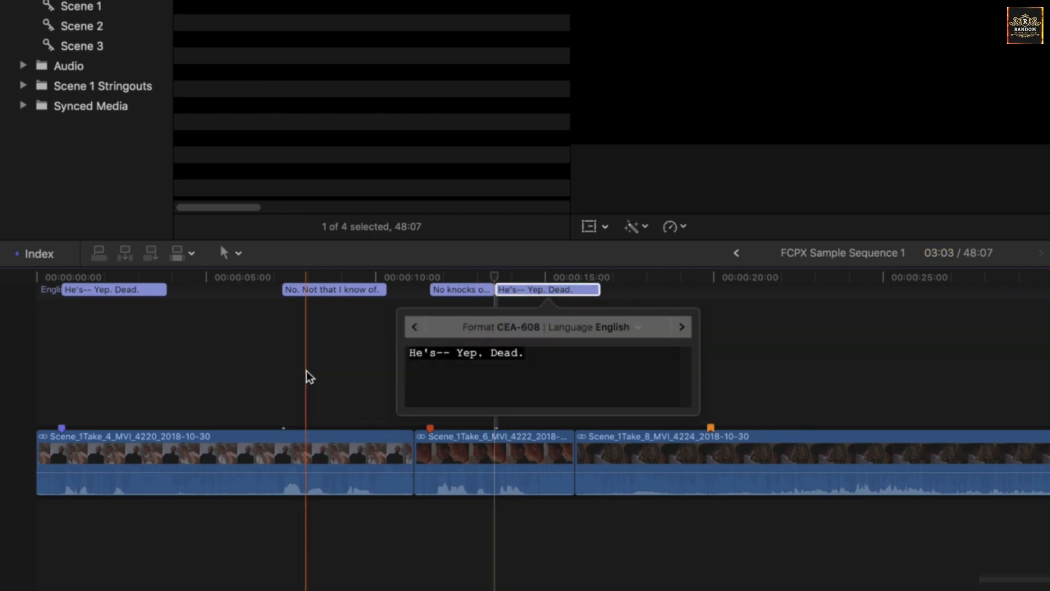
{"action": "type", "text": "No phone calls?"}
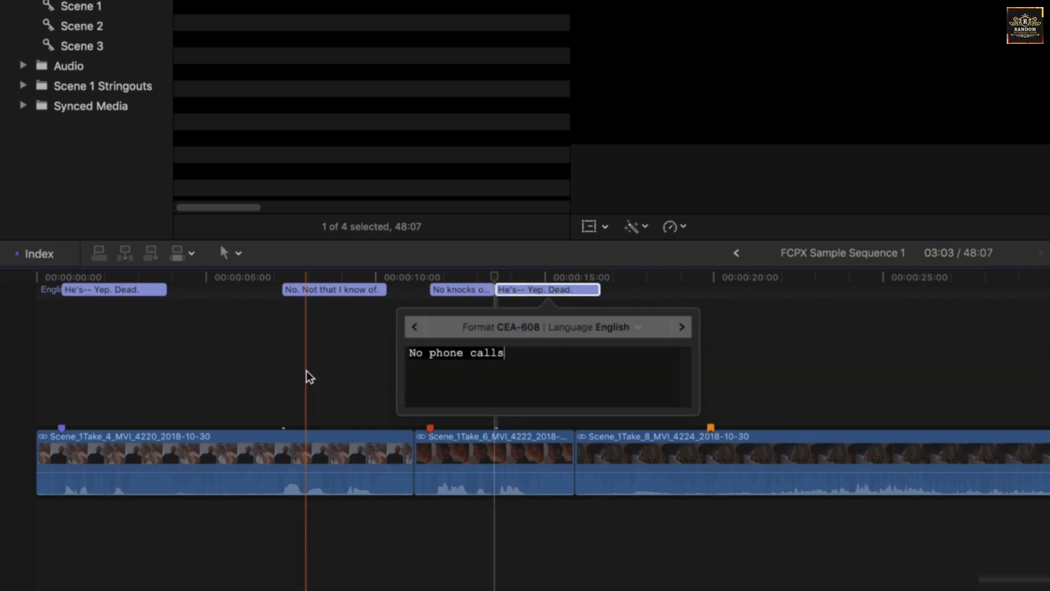
{"action": "key", "text": "Return"}
{"action": "left_click", "coordinate": [530, 286]}
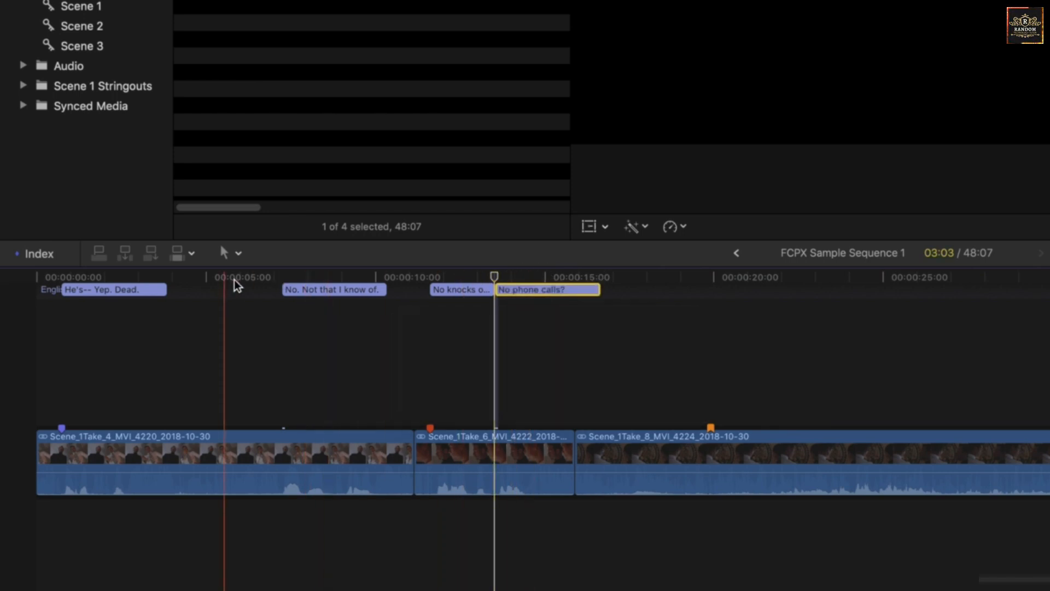
- Preview the "No phone calls?" caption and try nudged, top and right placements before returning it to the lower left
{"action": "left_click", "coordinate": [449, 277]}
{"action": "left_click_drag", "start_coordinate": [449, 277], "coordinate": [524, 297]}
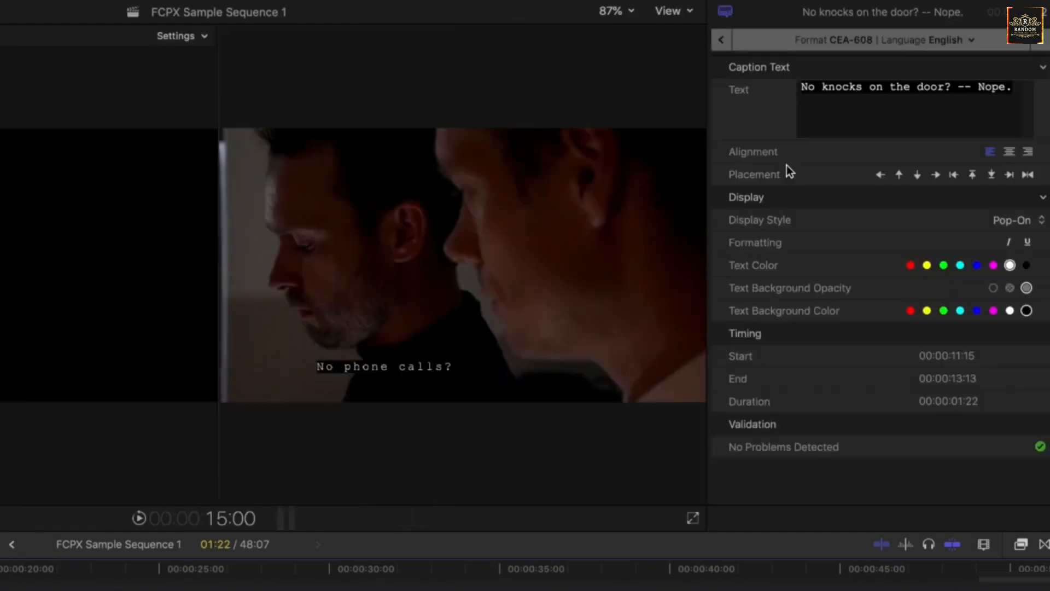
{"action": "left_click", "coordinate": [960, 104]}
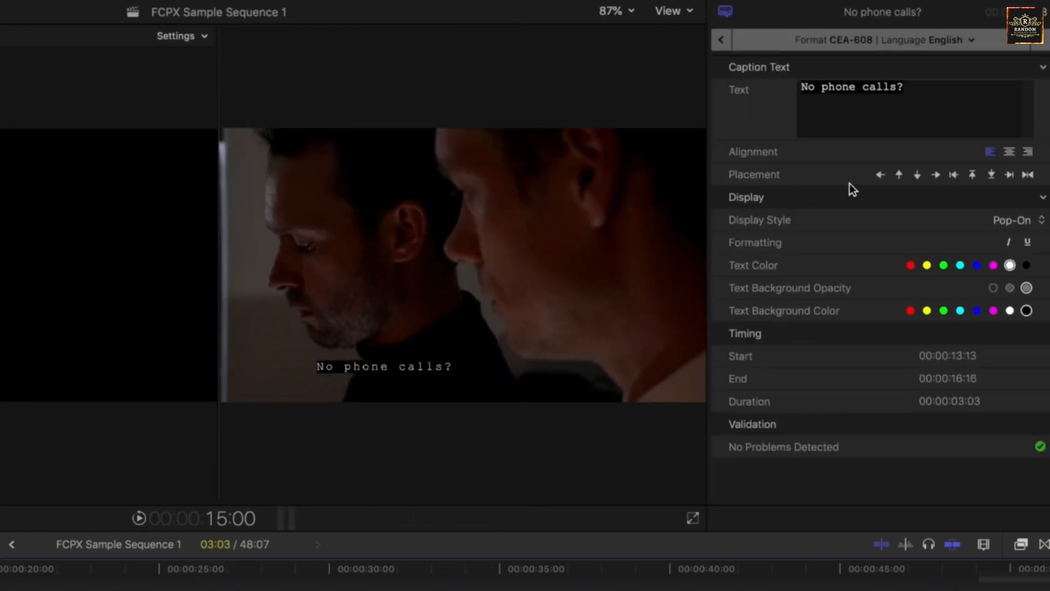
{"action": "left_click", "coordinate": [898, 174]}
{"action": "left_click", "coordinate": [917, 174]}
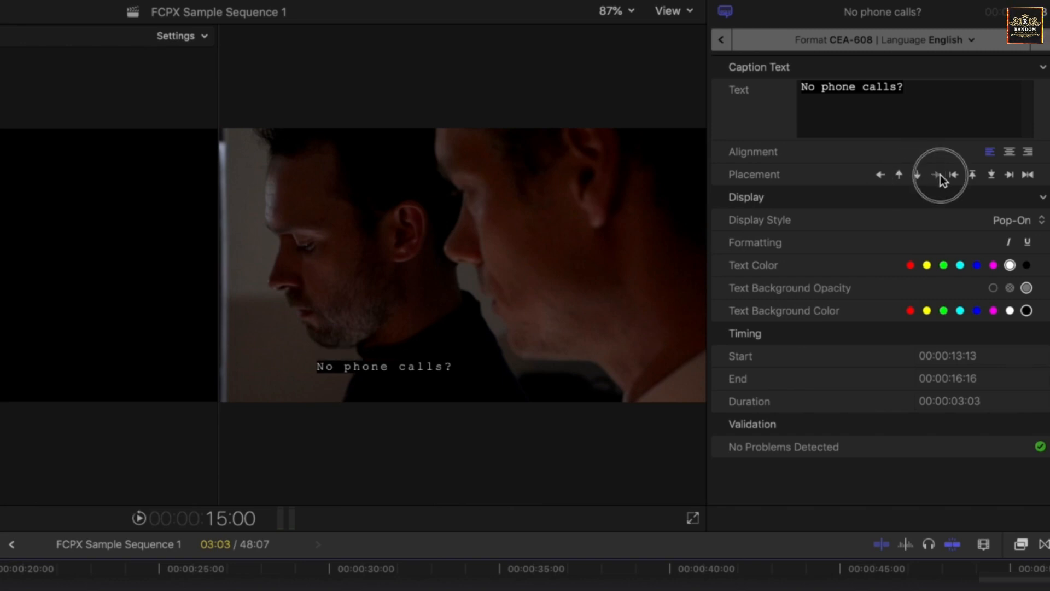
{"action": "left_click", "coordinate": [937, 174]}
{"action": "left_click", "coordinate": [991, 175]}
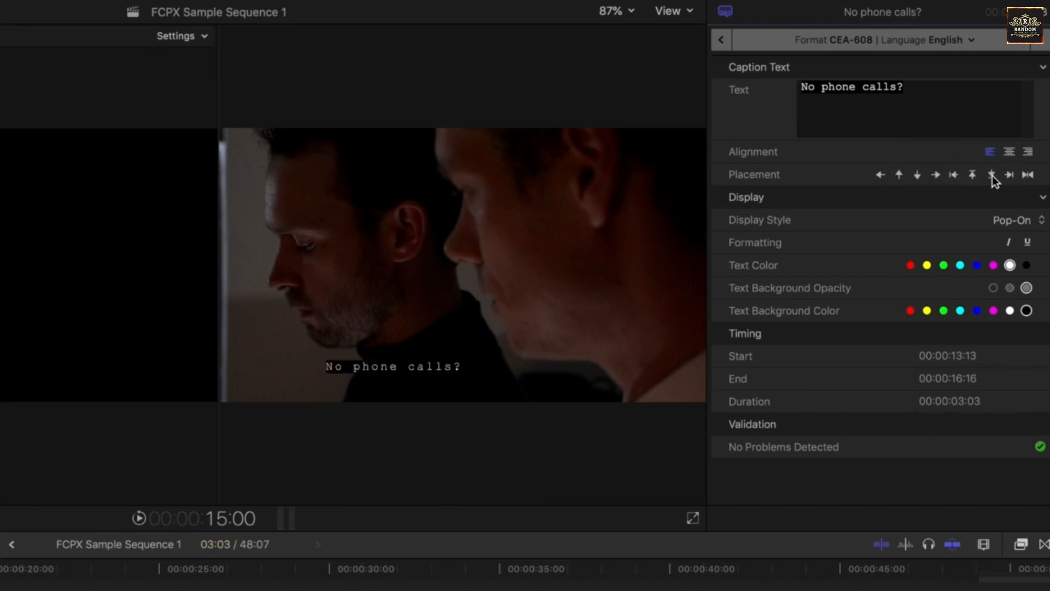
{"action": "left_click", "coordinate": [972, 174]}
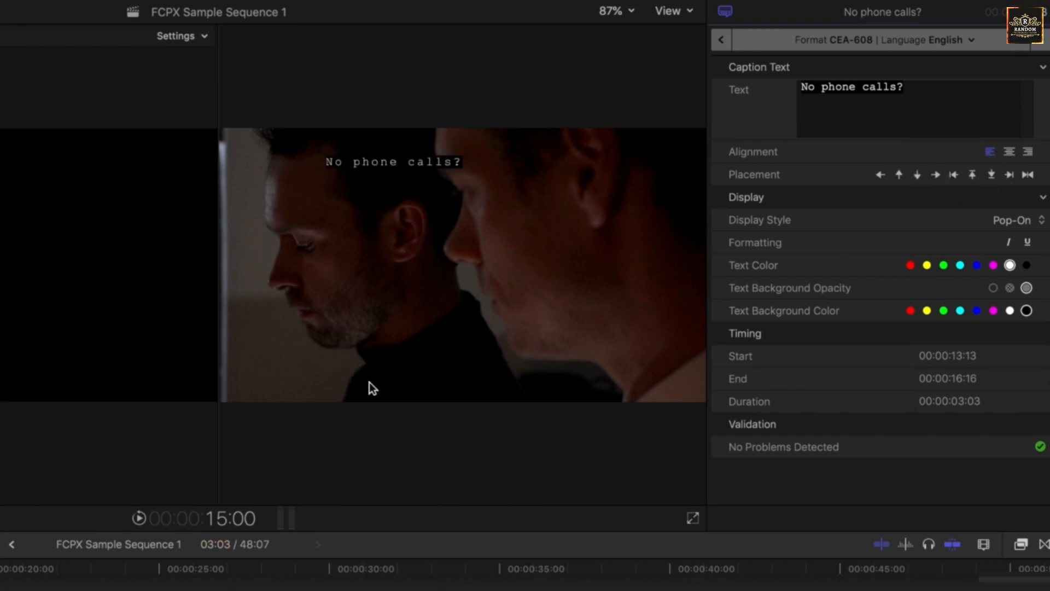
{"action": "left_click", "coordinate": [1011, 176]}
{"action": "left_click", "coordinate": [992, 174]}
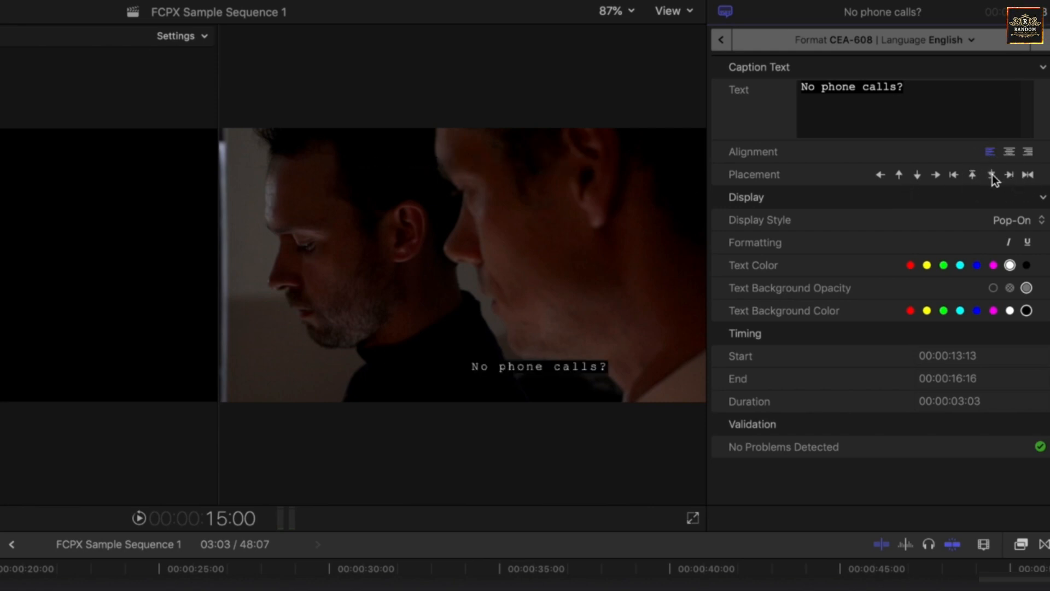
{"action": "left_click", "coordinate": [954, 175]}
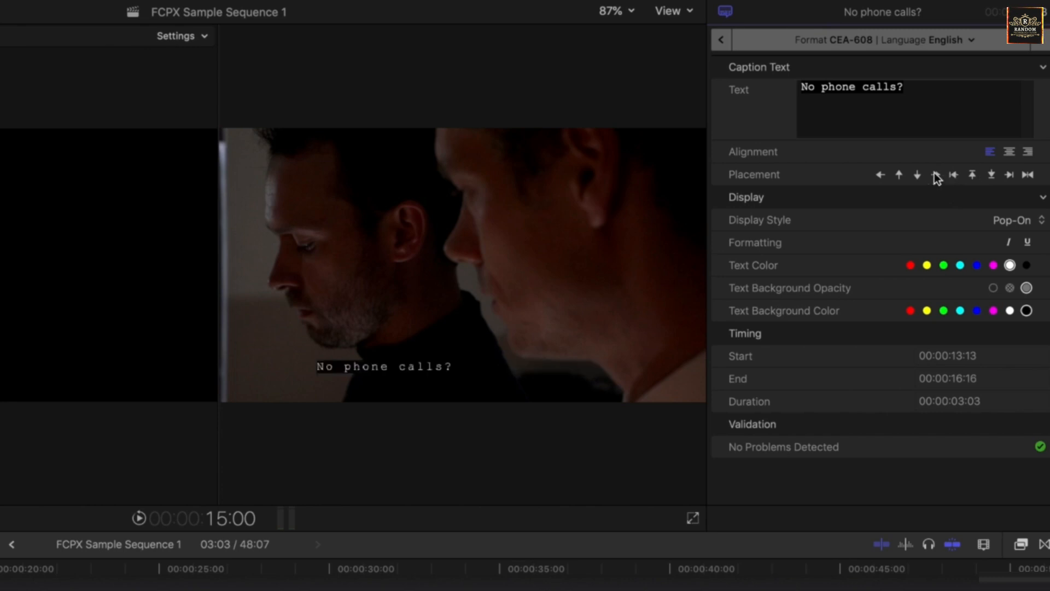
- Try the transparent and semi-transparent text backgrounds on the "No phone calls?" caption, keeping the Pop-On display style and restoring full opacity
{"action": "left_click", "coordinate": [1034, 221]}
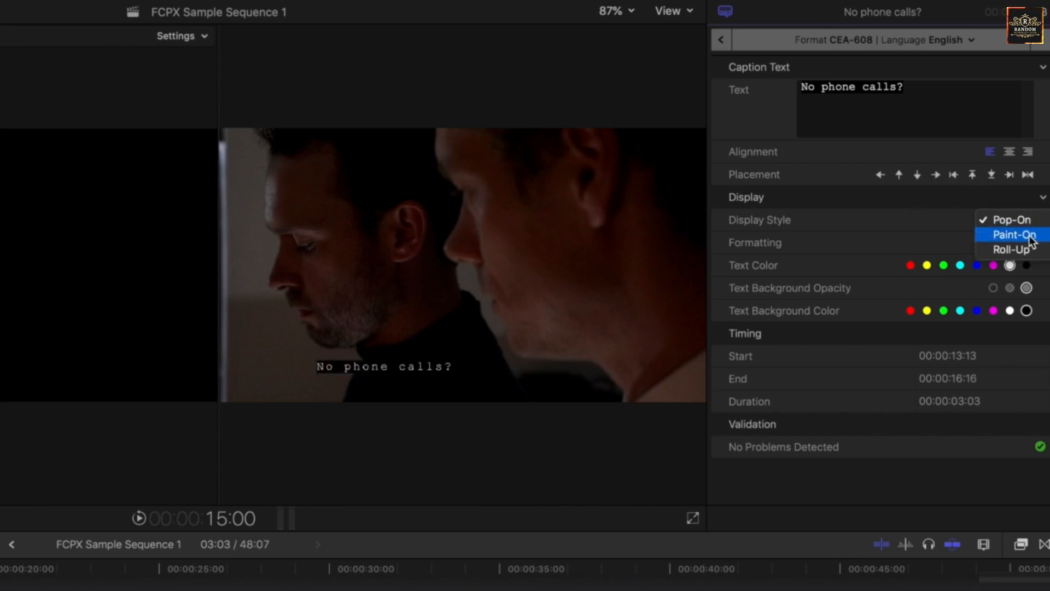
{"action": "left_click", "coordinate": [1022, 220]}
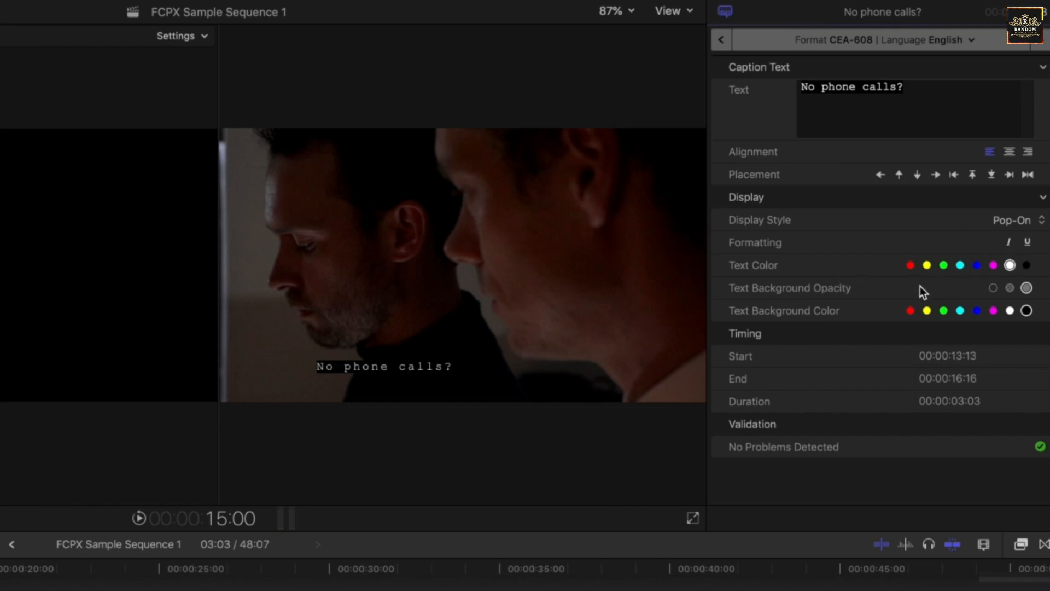
{"action": "left_click", "coordinate": [1008, 288]}
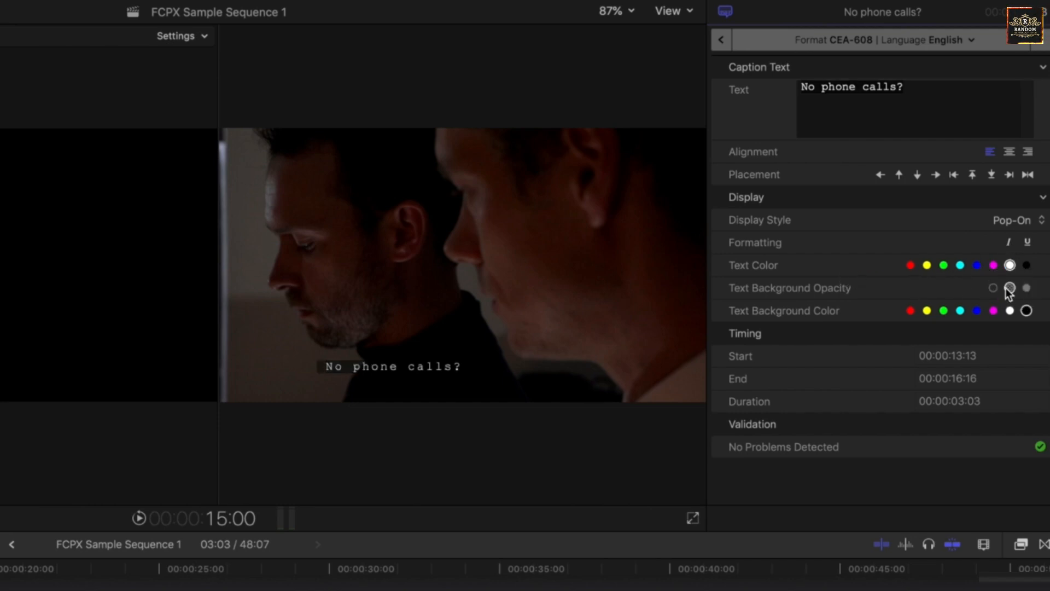
{"action": "left_click", "coordinate": [993, 287]}
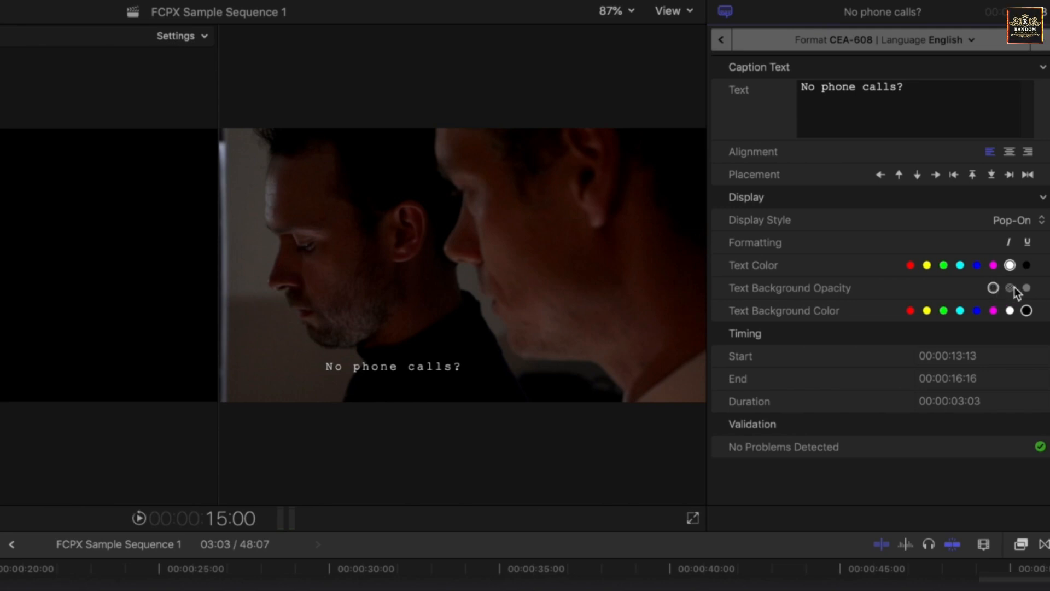
{"action": "left_click", "coordinate": [1012, 288]}
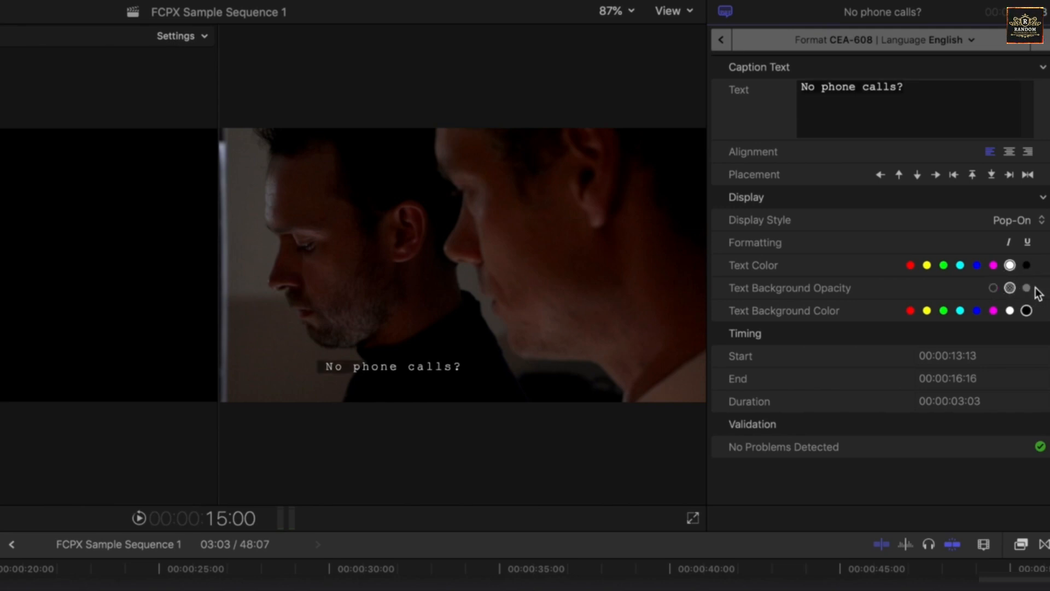
{"action": "left_click", "coordinate": [1027, 288]}
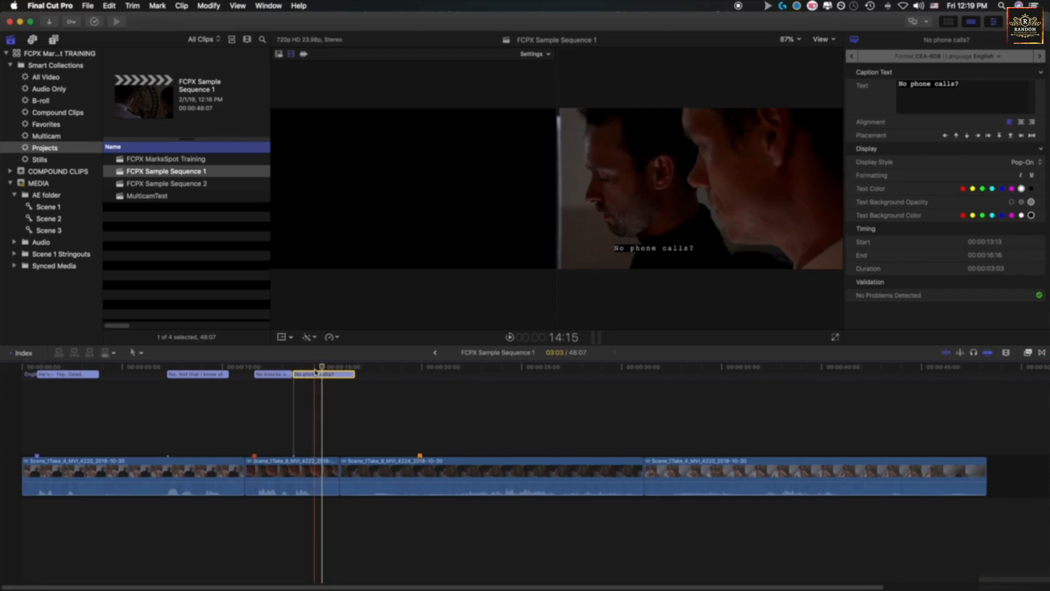
- Add a new empty caption at the orange marker in the third clip and open it for editing
{"action": "left_click_drag", "start_coordinate": [323, 370], "coordinate": [412, 370]}
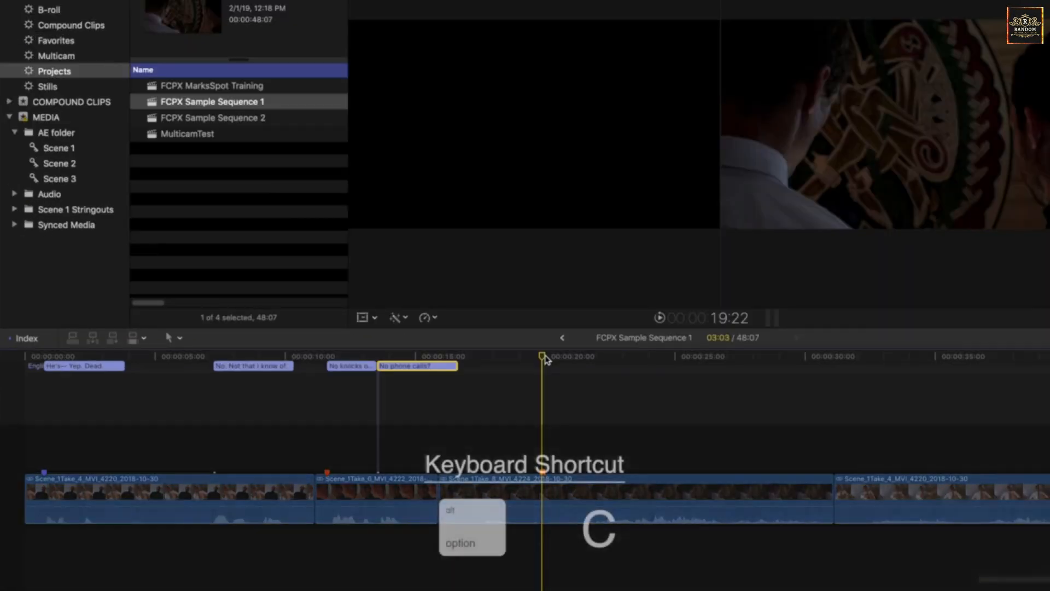
{"action": "key", "text": "alt+c"}
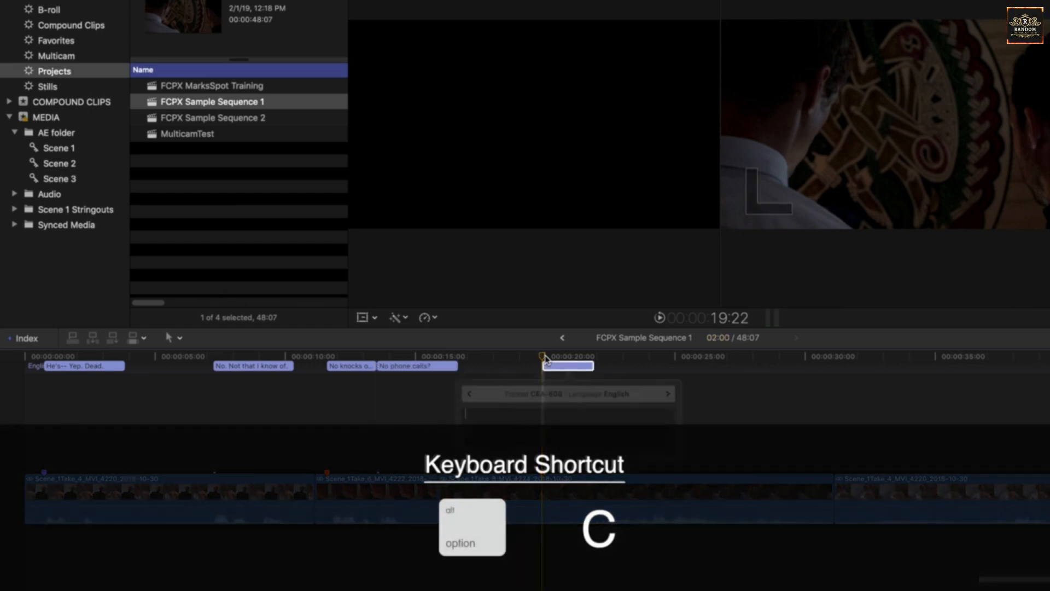
{"action": "left_click", "coordinate": [577, 361]}
{"action": "double_click", "coordinate": [566, 366]}
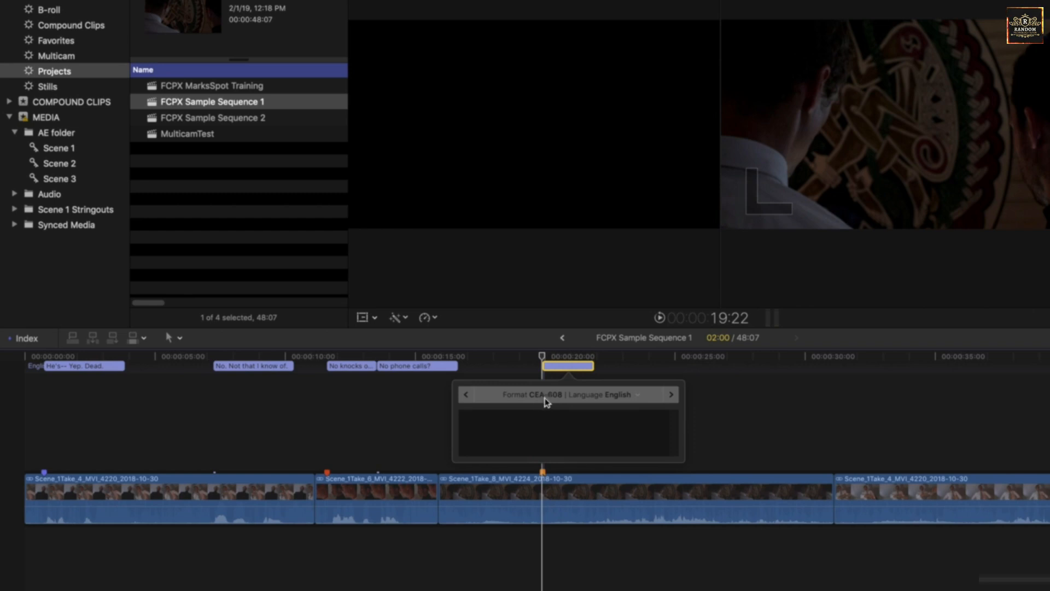
- Change the new caption's role from CEA-608 English to iTT English
{"action": "left_click", "coordinate": [558, 395]}
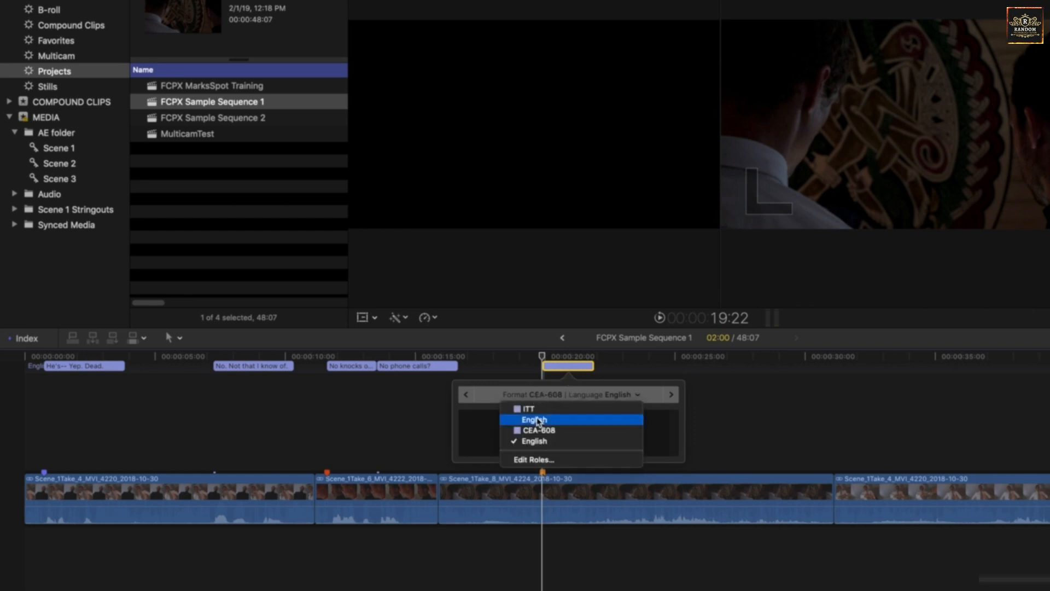
{"action": "left_click", "coordinate": [534, 420]}
{"action": "left_click", "coordinate": [552, 395]}
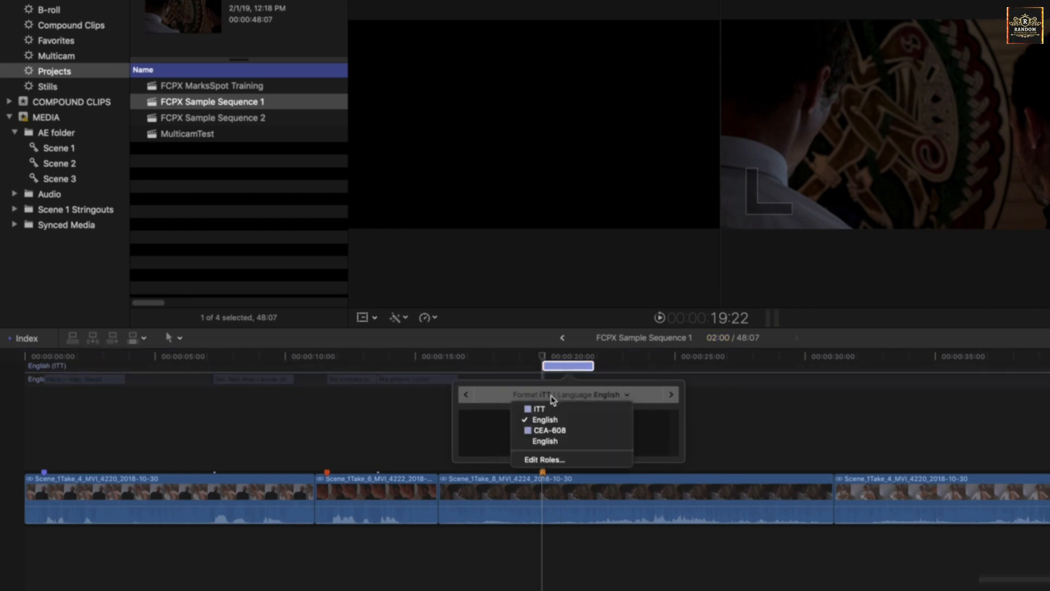
{"action": "left_click", "coordinate": [562, 374]}
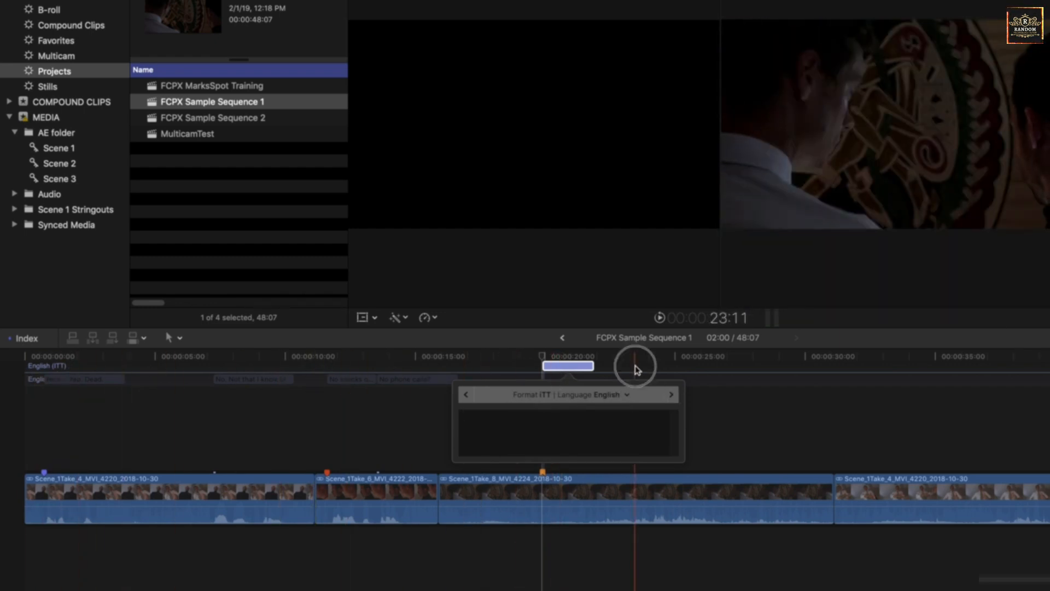
- Examine how the iTT caption and the CEA-608 captions behave on their separate timeline tracks by selecting them in turn
{"action": "left_click", "coordinate": [561, 368]}
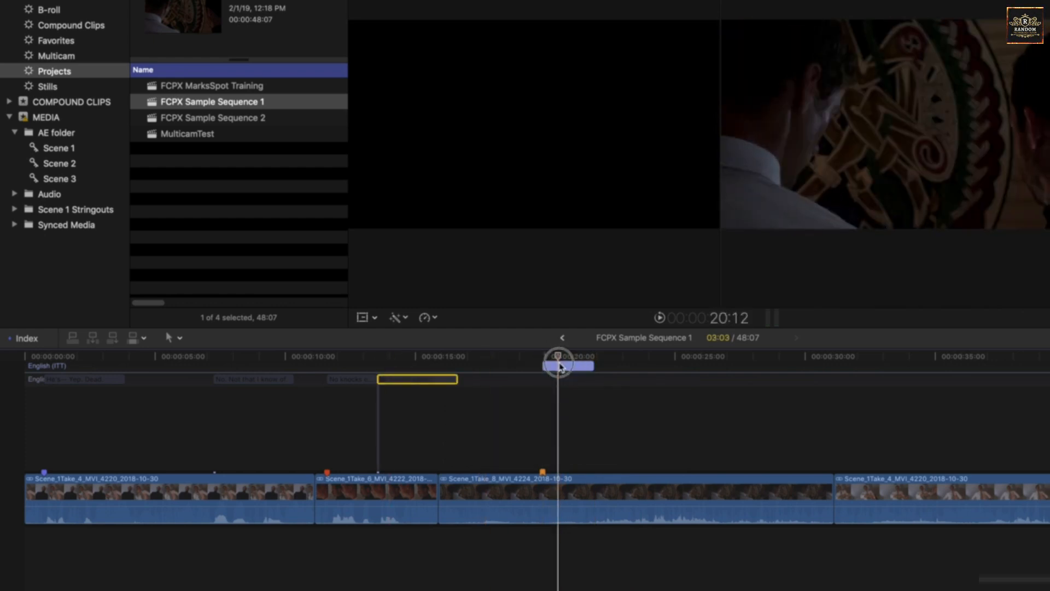
{"action": "double_click", "coordinate": [559, 363]}
{"action": "left_click", "coordinate": [400, 368]}
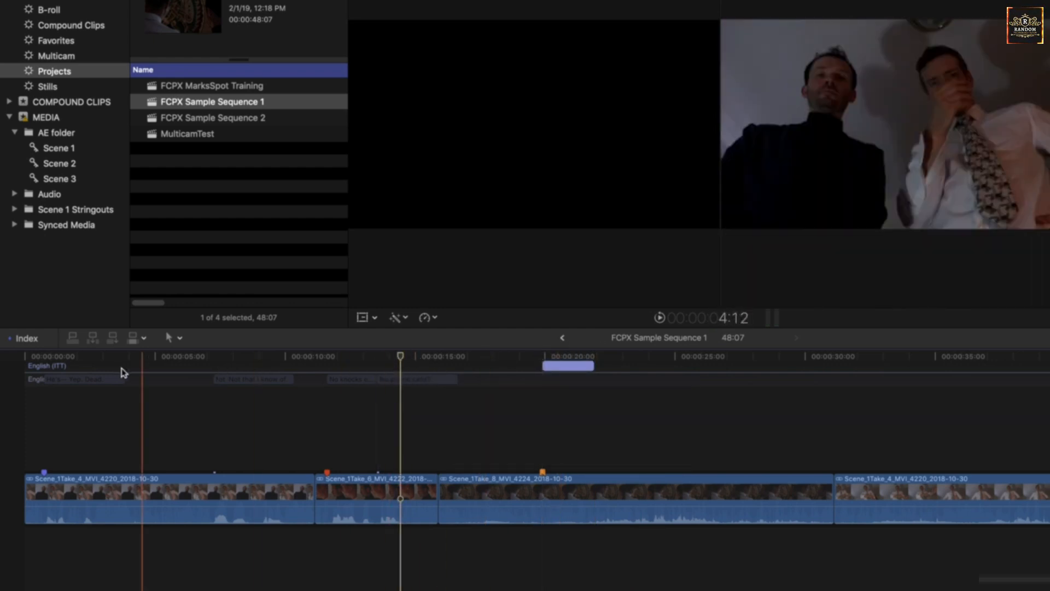
{"action": "left_click", "coordinate": [62, 377]}
{"action": "left_click", "coordinate": [234, 379]}
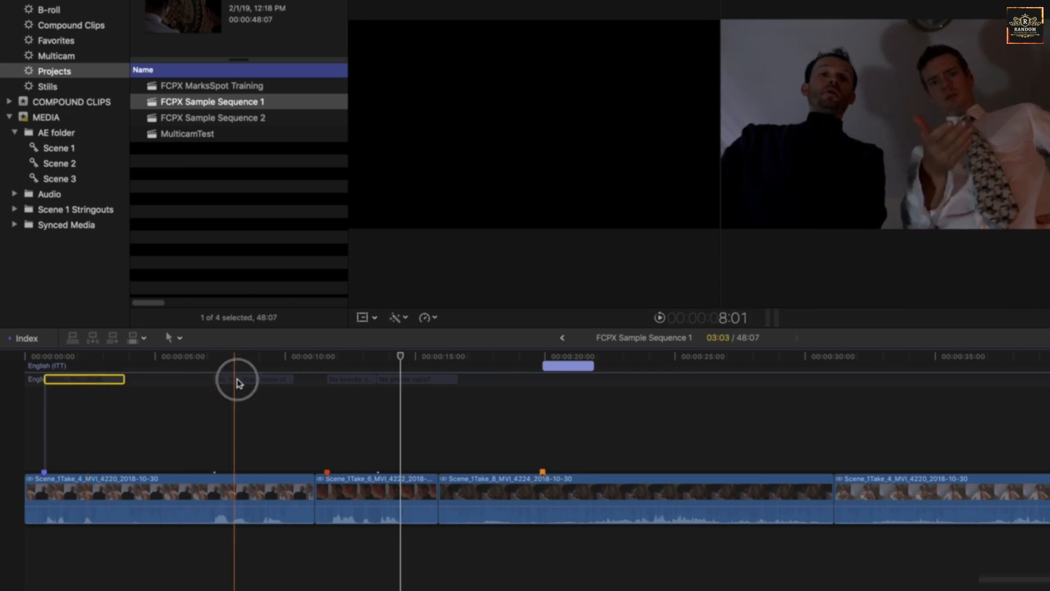
{"action": "left_click", "coordinate": [393, 377]}
{"action": "left_click", "coordinate": [109, 379]}
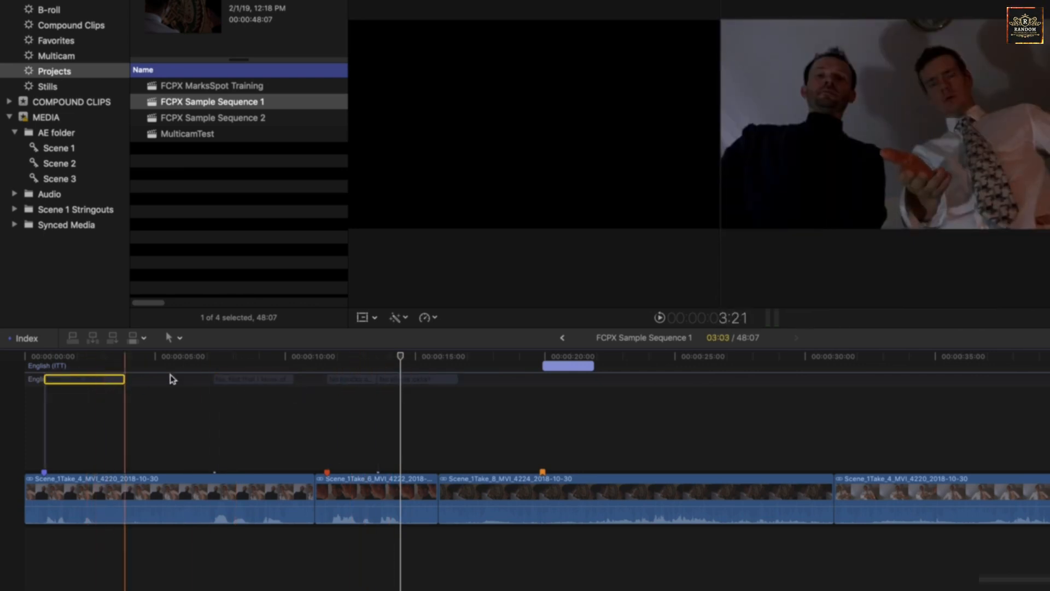
{"action": "left_click", "coordinate": [251, 379]}
- Duplicate the "No knocks on the door? -- Nope." caption to Italian and open the duplicate for editing
{"action": "left_click_drag", "start_coordinate": [251, 356], "coordinate": [354, 356]}
{"action": "left_click", "coordinate": [346, 378]}
{"action": "right_click", "coordinate": [345, 377]}
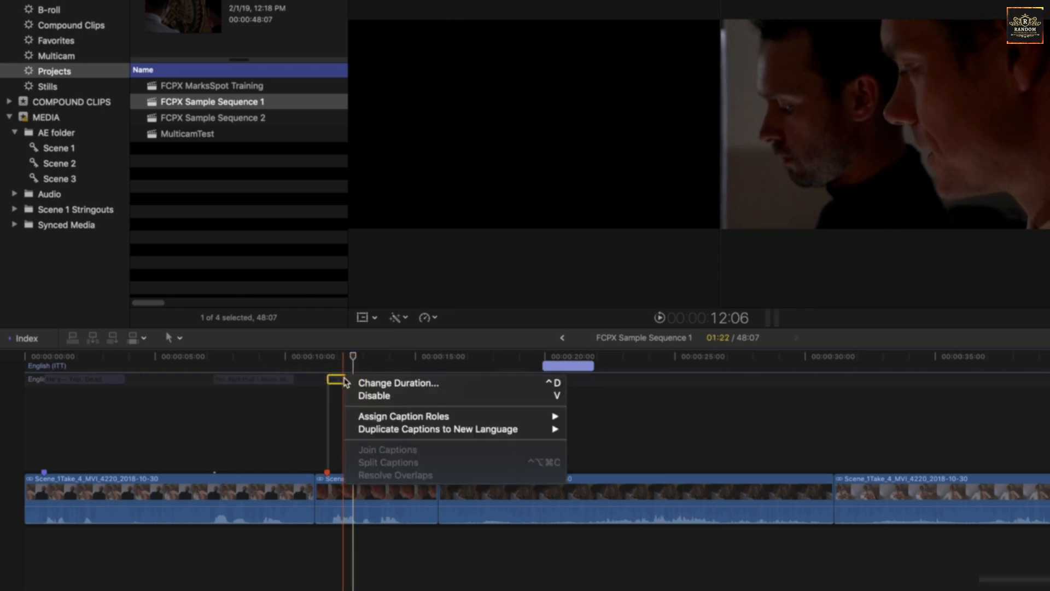
{"action": "mouse_move", "coordinate": [510, 436]}
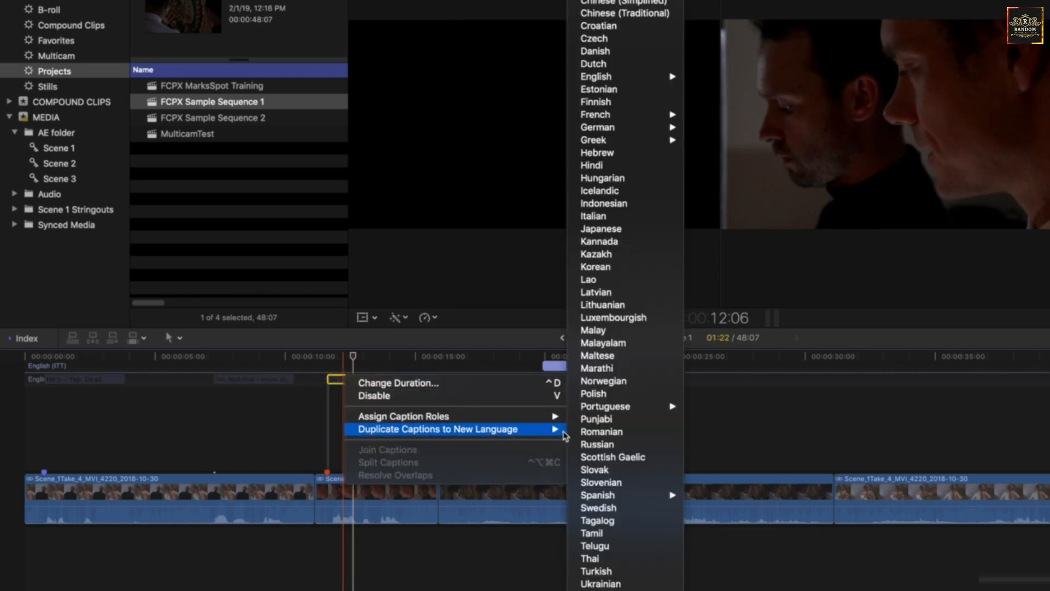
{"action": "left_click", "coordinate": [655, 217]}
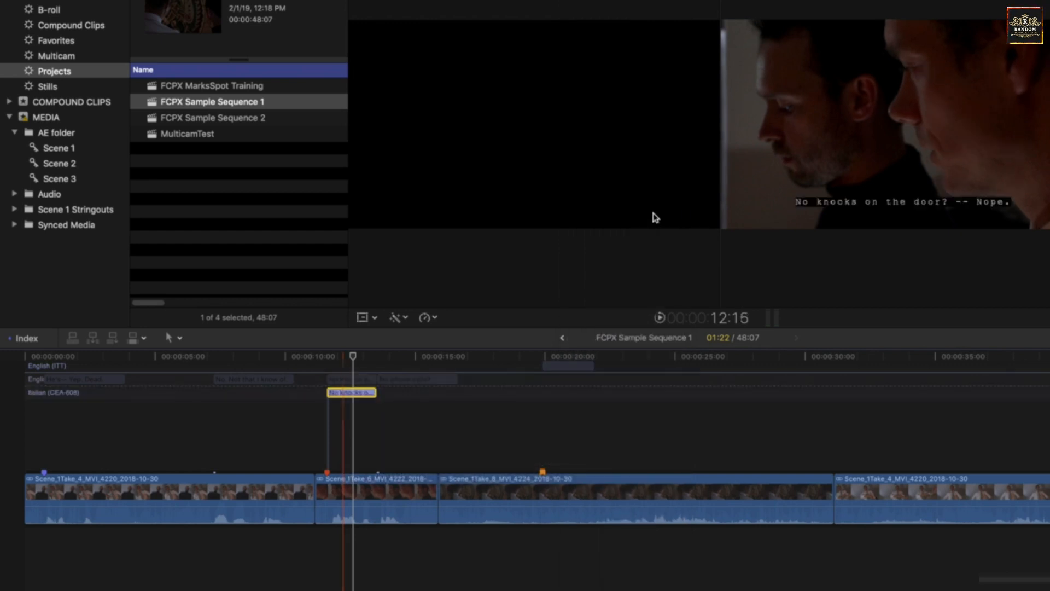
{"action": "double_click", "coordinate": [350, 392]}
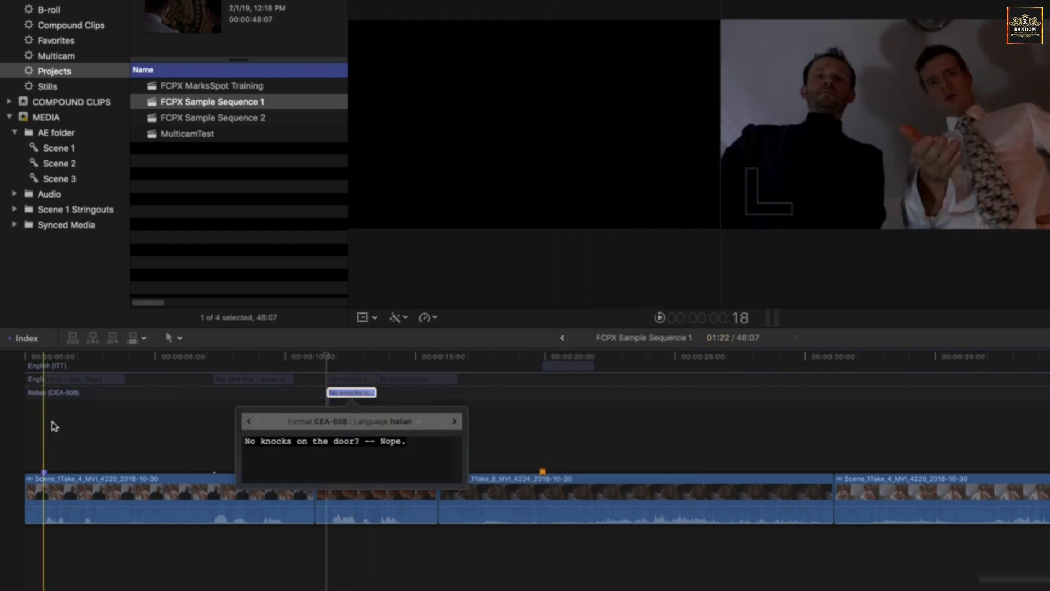
- Inspect the English "No knocks on the door? -- Nope." caption and its Italian duplicate to compare them
{"action": "double_click", "coordinate": [353, 379]}
{"action": "key", "text": "Escape"}
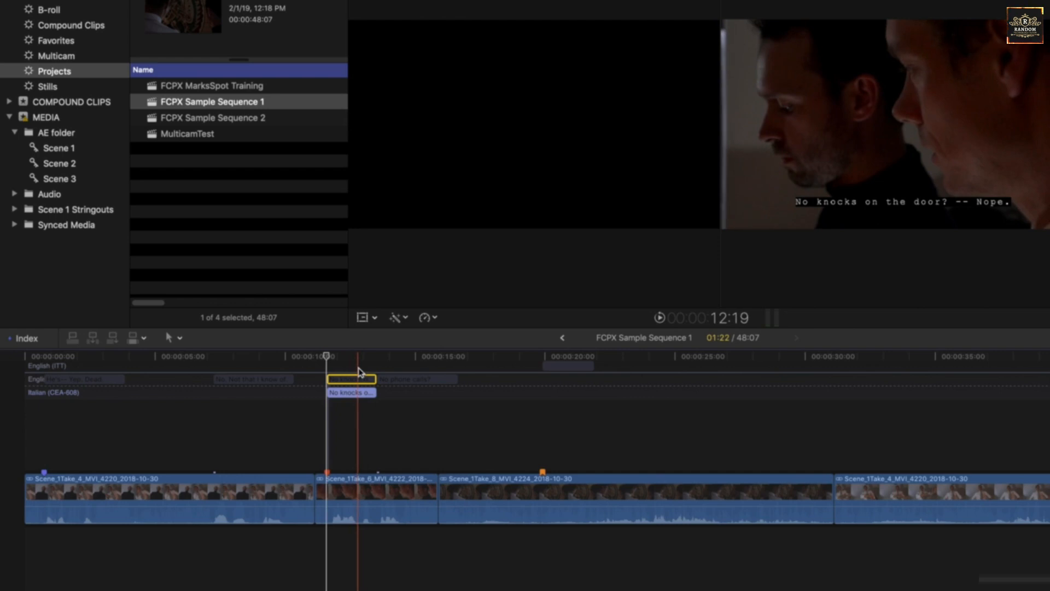
{"action": "key", "text": "super+equal"}
{"action": "key", "text": "super+equal"}
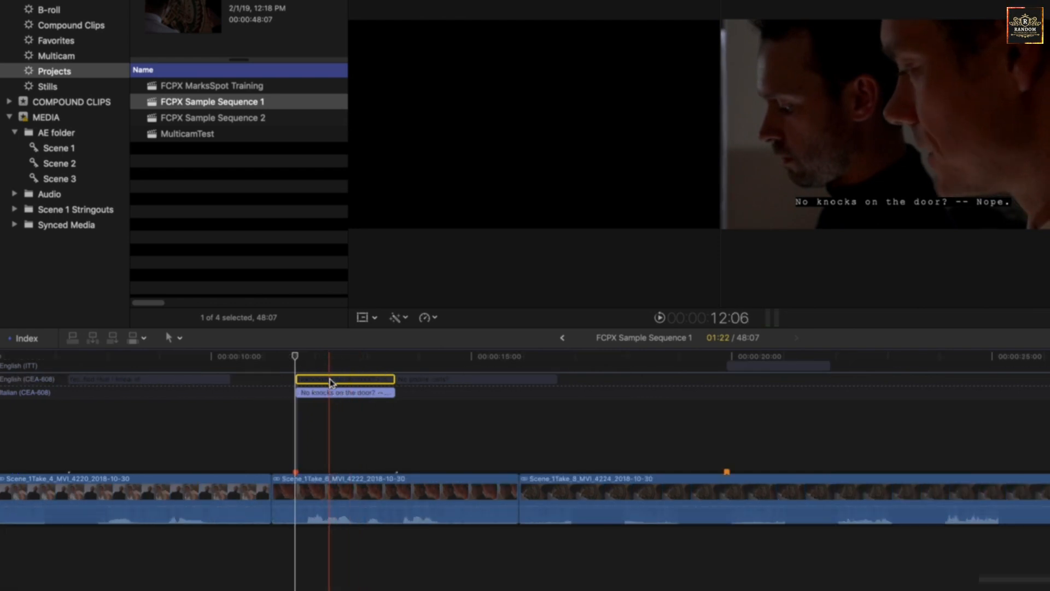
{"action": "double_click", "coordinate": [329, 392]}
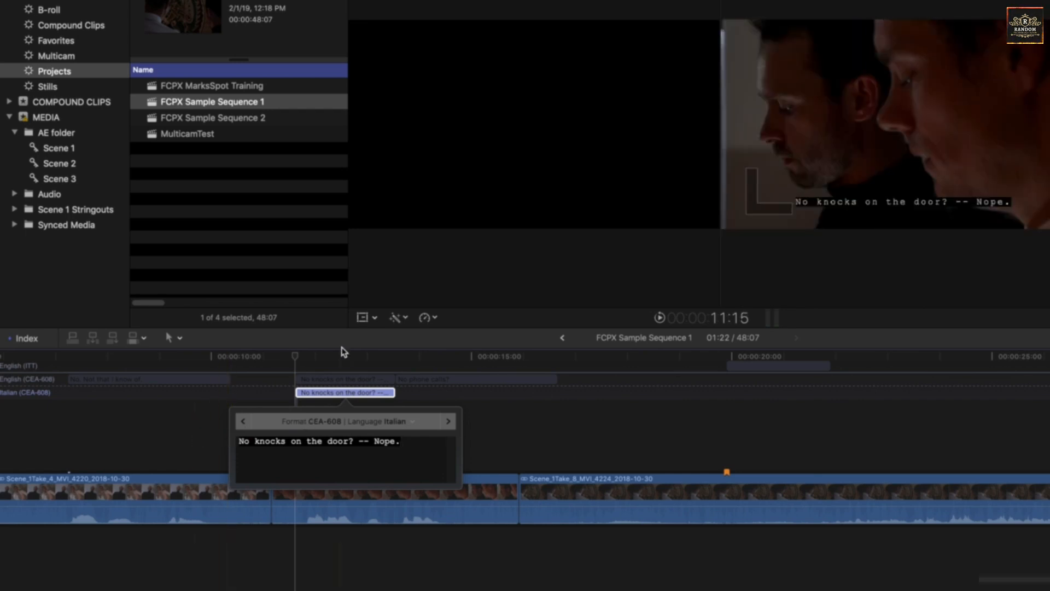
{"action": "left_click", "coordinate": [335, 355]}
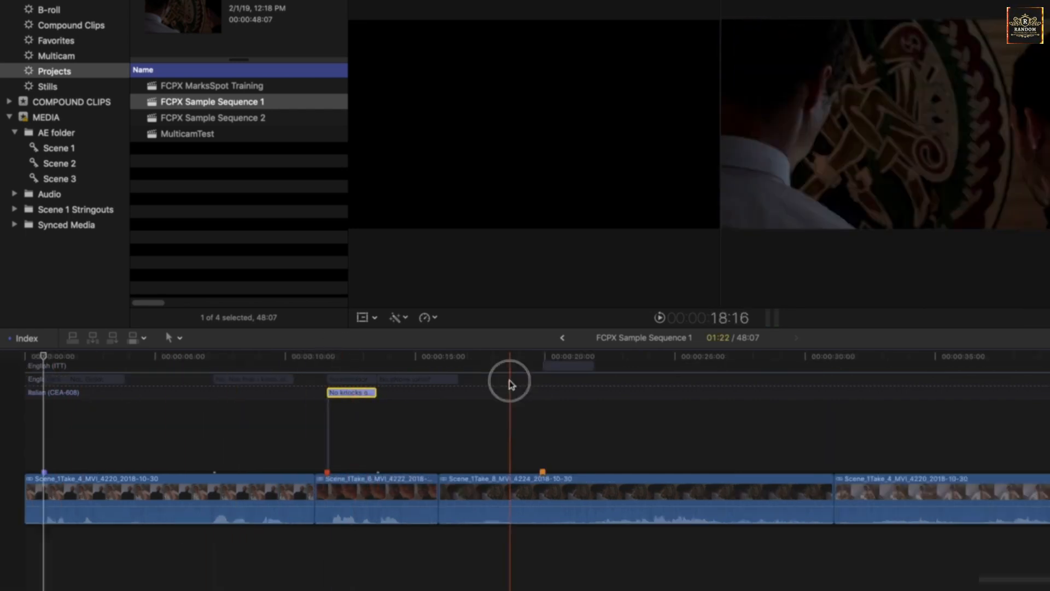
- Select all four English CEA-608 captions and duplicate them to Russian
{"action": "left_click", "coordinate": [270, 378]}
{"action": "left_click", "coordinate": [93, 380], "text": "super"}
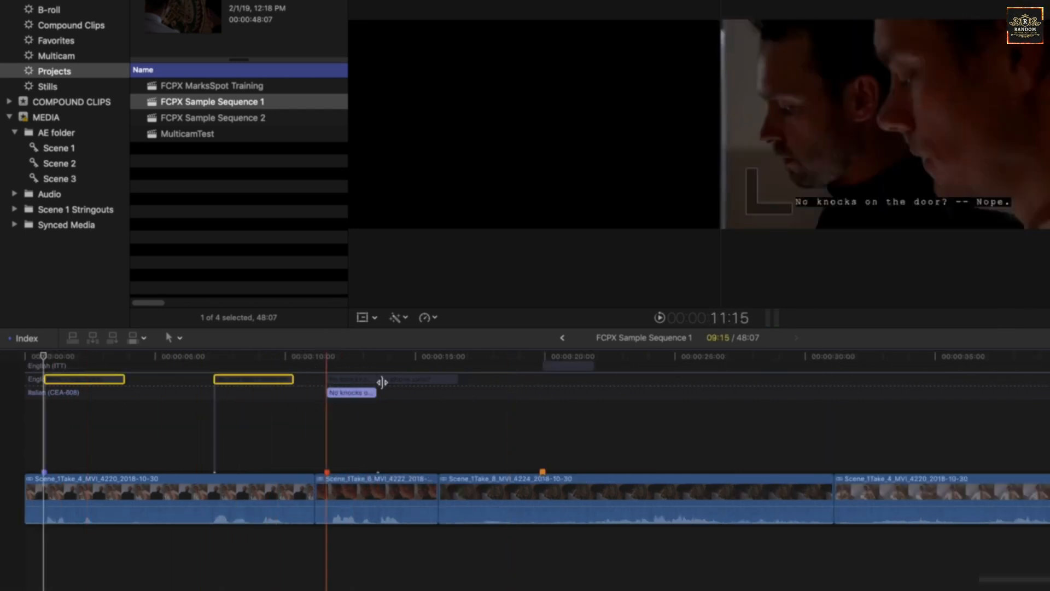
{"action": "left_click", "coordinate": [363, 378], "text": "super"}
{"action": "left_click", "coordinate": [414, 379], "text": "super"}
{"action": "right_click", "coordinate": [416, 378]}
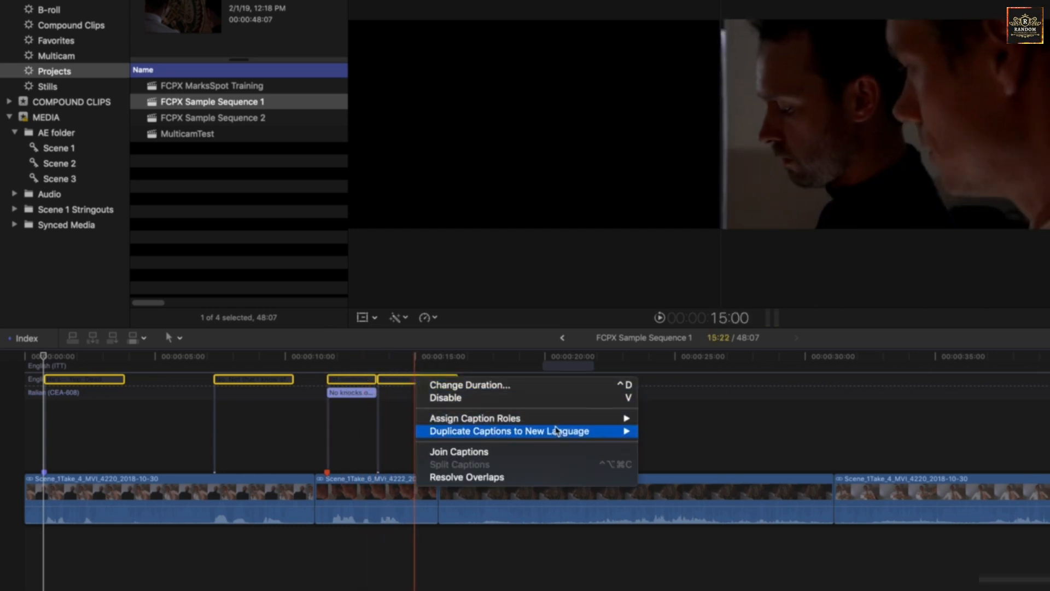
{"action": "mouse_move", "coordinate": [556, 430]}
{"action": "left_click", "coordinate": [668, 444]}
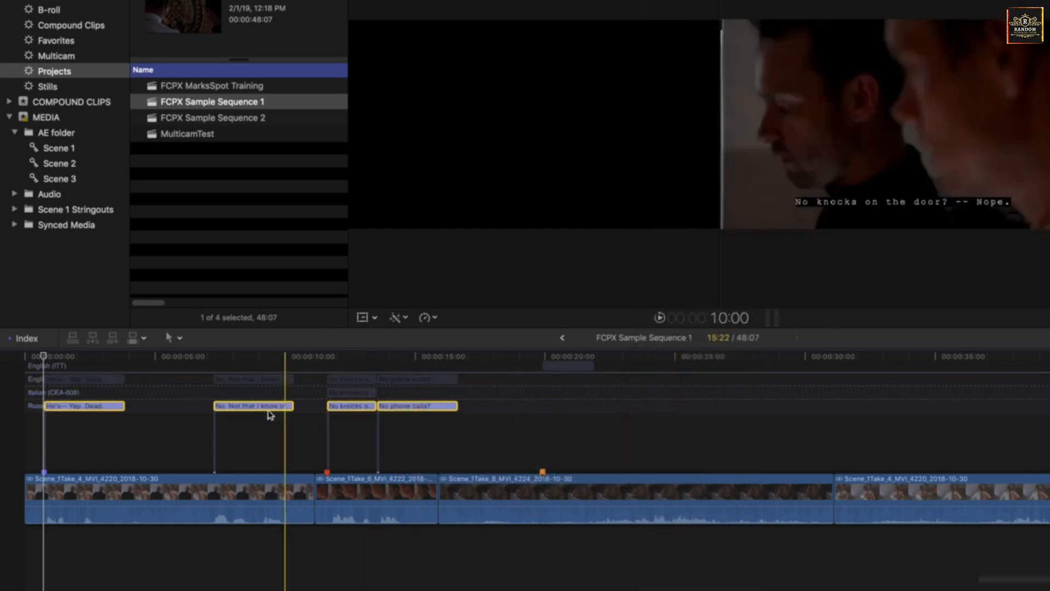
- Open the Russian "No phone calls?" caption and replace its text with "Subtitling. jul."
{"action": "left_click", "coordinate": [410, 403]}
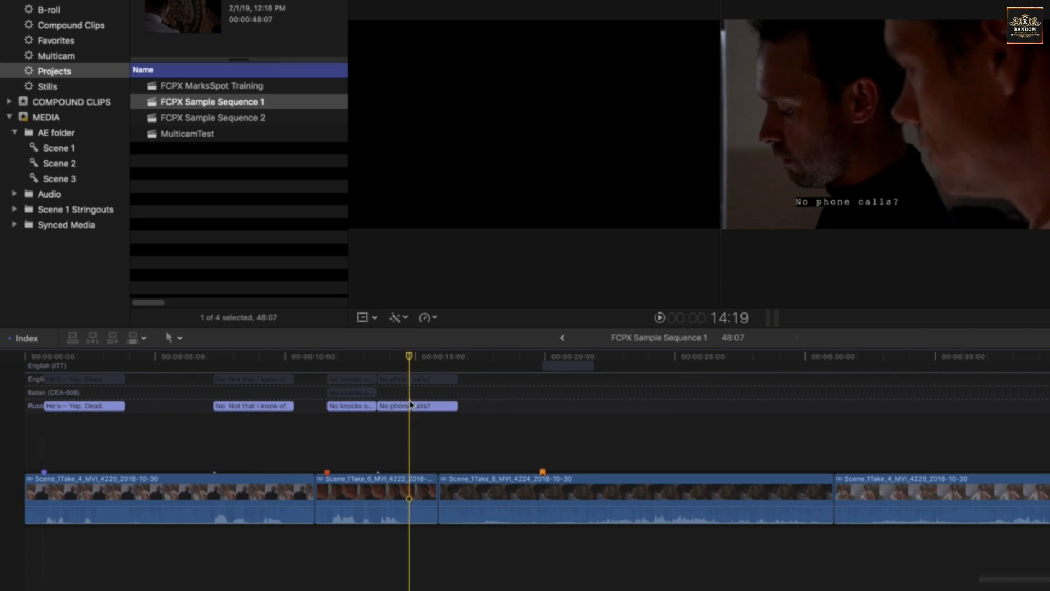
{"action": "double_click", "coordinate": [409, 409]}
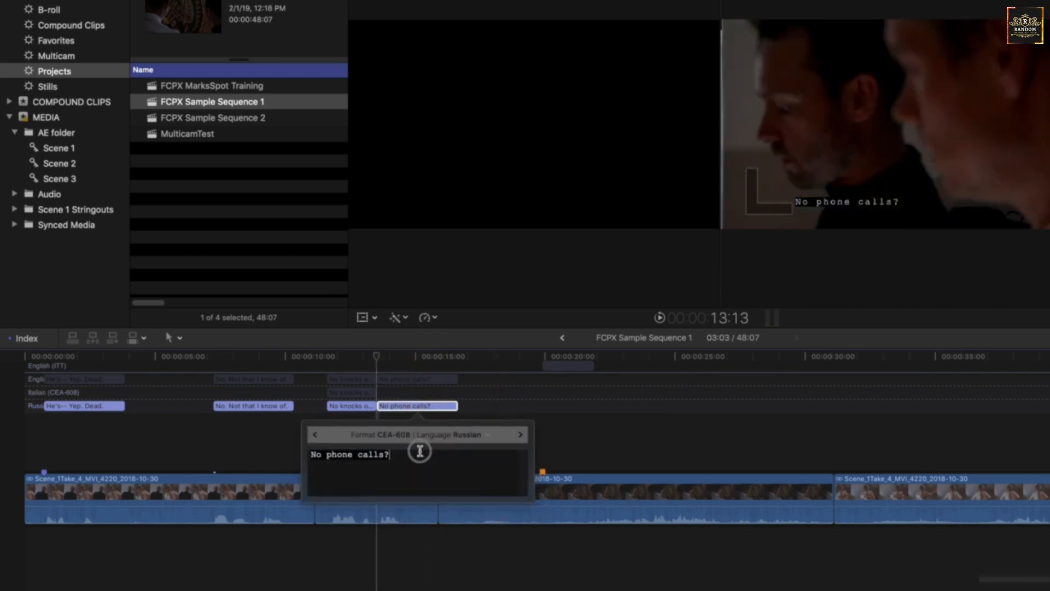
{"action": "left_click_drag", "start_coordinate": [417, 453], "coordinate": [244, 460]}
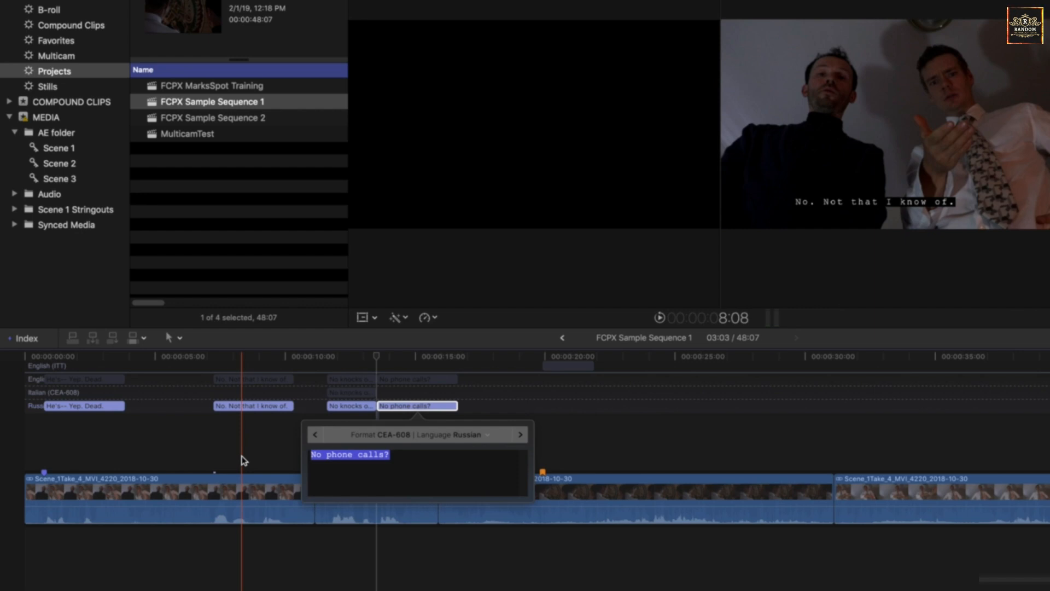
{"action": "type", "text": "R"}
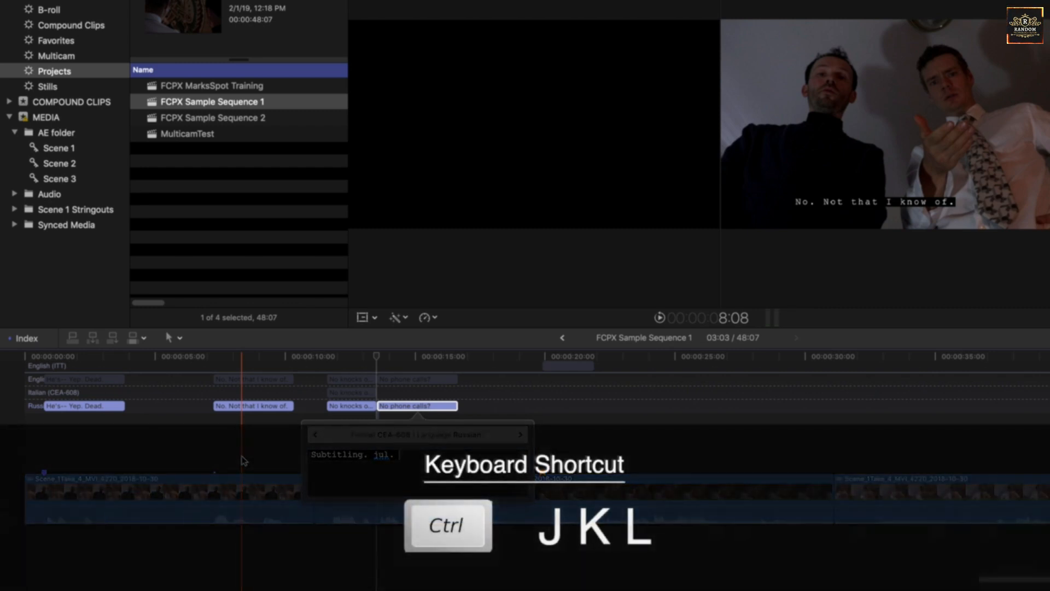
- Play the sequence while replacing the open Russian caption's text with "NO KNOCKS ON THE DOOR. Editing text."
{"action": "key", "text": "l"}
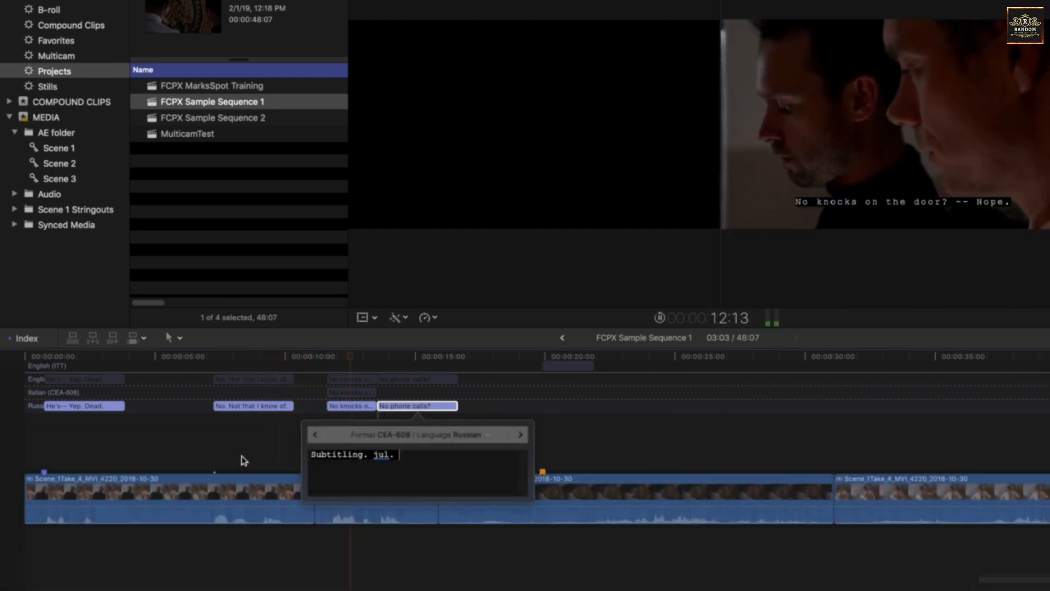
{"action": "key", "text": "super+a"}
{"action": "type", "text": "NO KNOCK"}
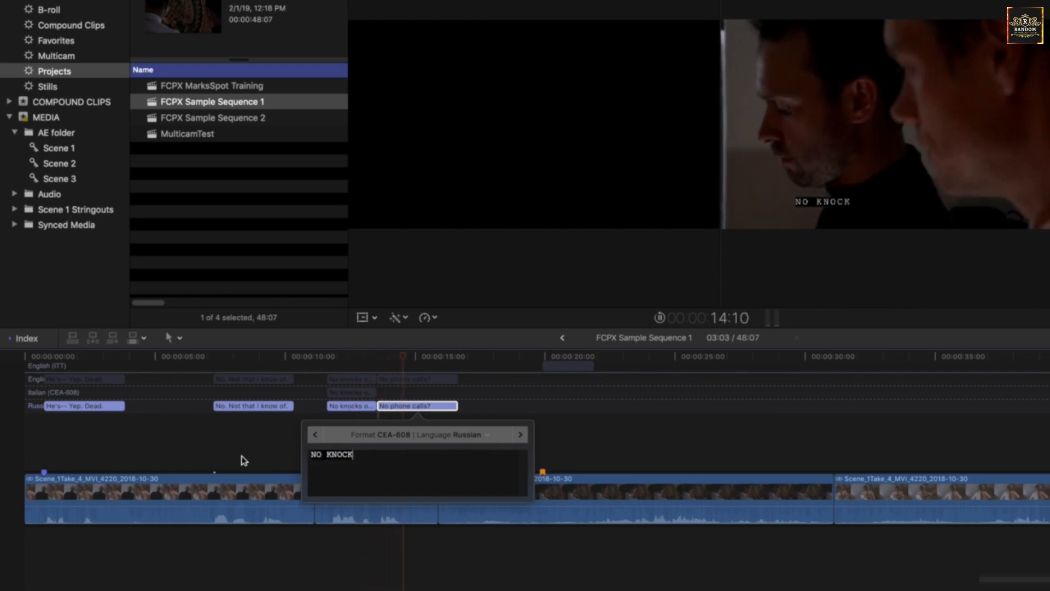
{"action": "type", "text": "S ON THE DOOR."}
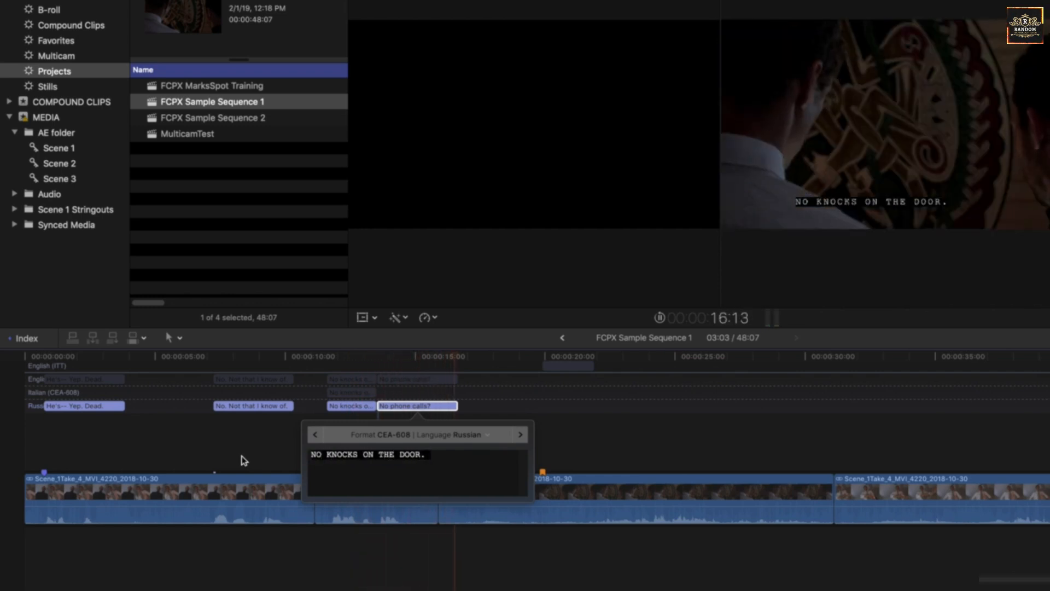
- Place the playhead at 15:01 within the Russian "NO KNOCKS ON THE DOOR. Editing text." caption and split the caption
{"action": "right_click", "coordinate": [380, 409]}
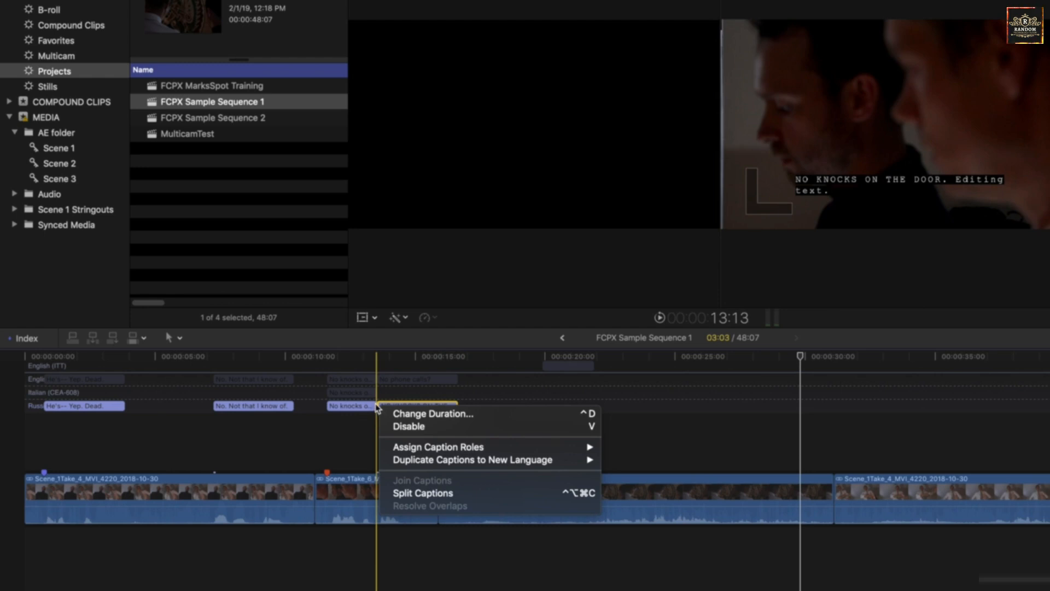
{"action": "key", "text": "Escape"}
{"action": "left_click_drag", "start_coordinate": [389, 356], "coordinate": [416, 355]}
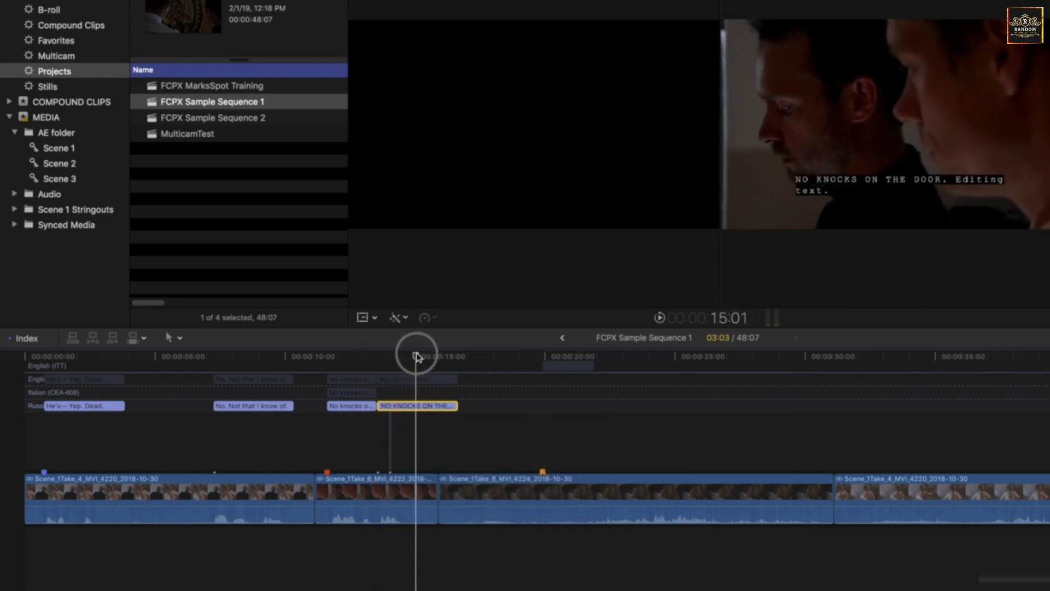
{"action": "key", "text": "super+equal"}
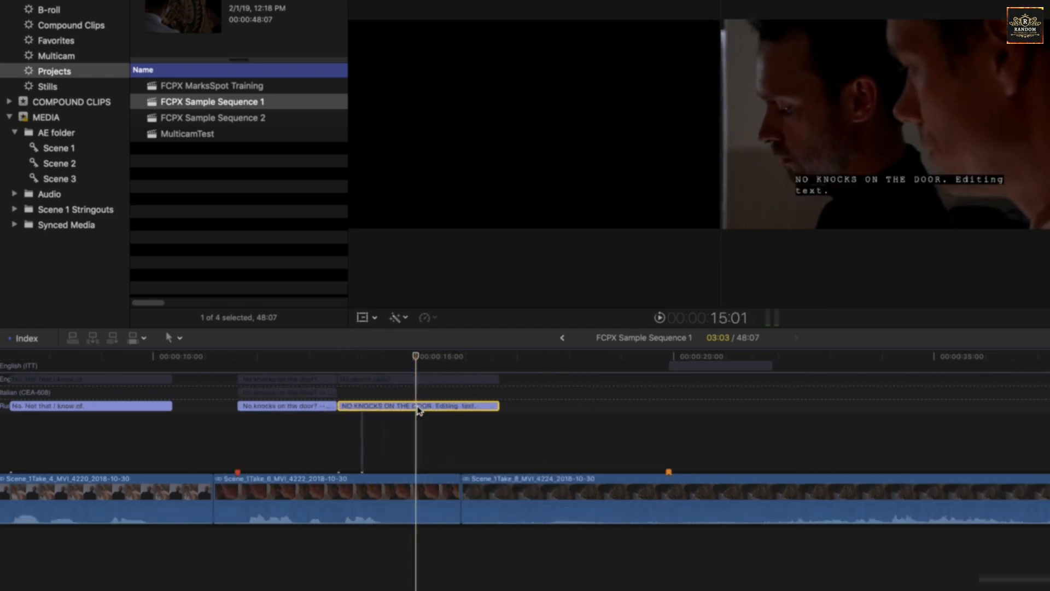
{"action": "right_click", "coordinate": [414, 411]}
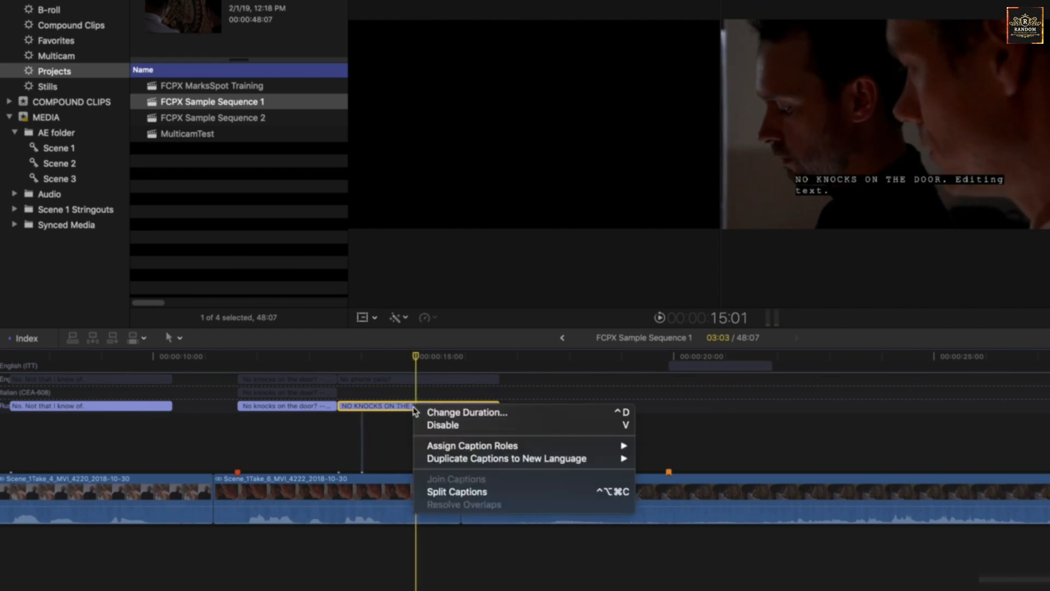
{"action": "left_click", "coordinate": [439, 492]}
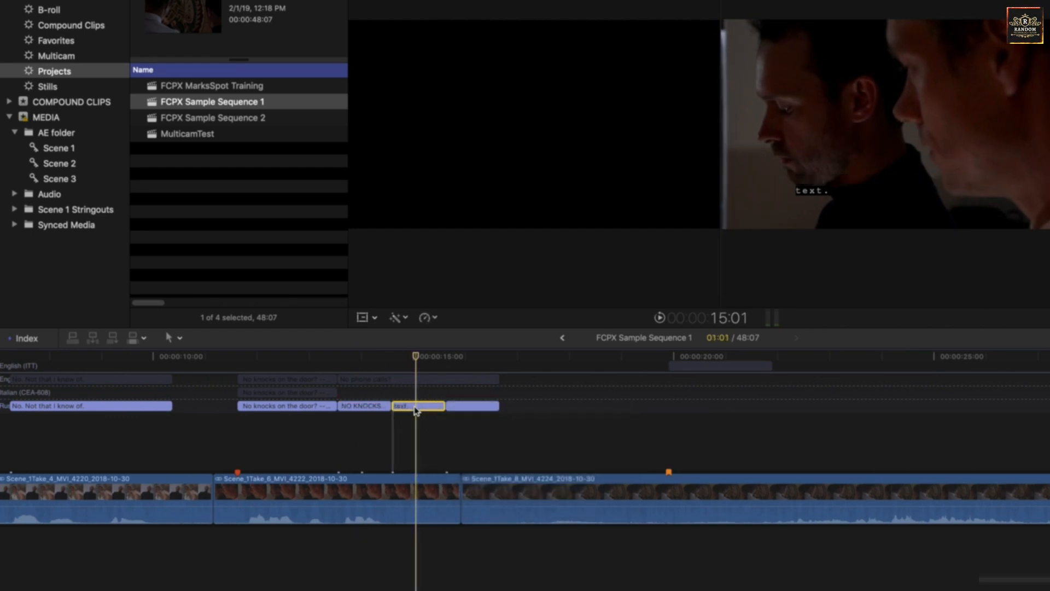
- Select the pieces of the split Russian caption in turn, and undo the split
{"action": "left_click", "coordinate": [411, 406]}
{"action": "left_click", "coordinate": [474, 407]}
{"action": "left_click", "coordinate": [424, 407]}
{"action": "left_click", "coordinate": [370, 407]}
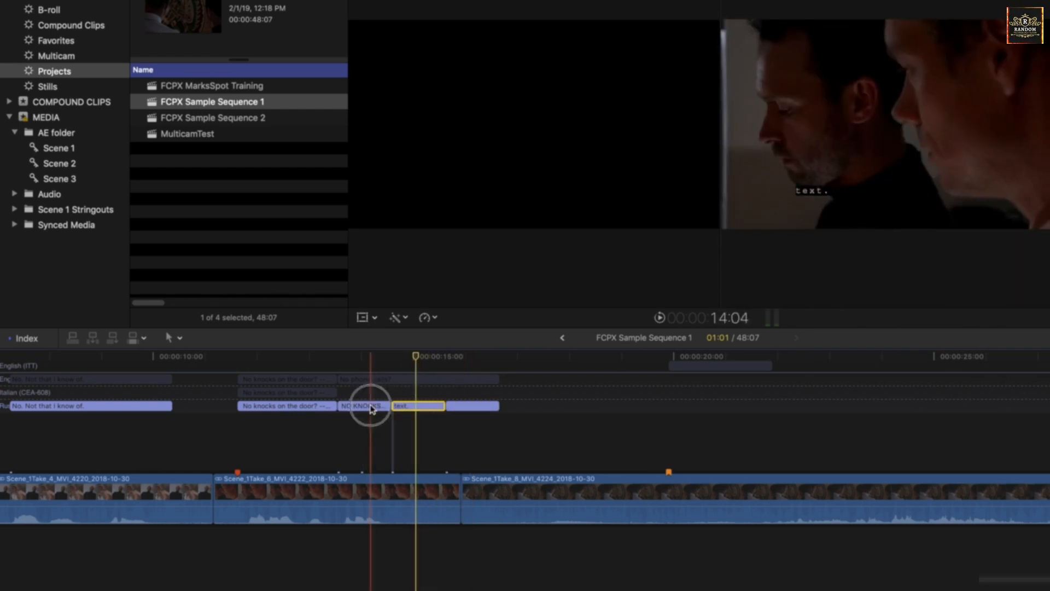
{"action": "key", "text": "super+z"}
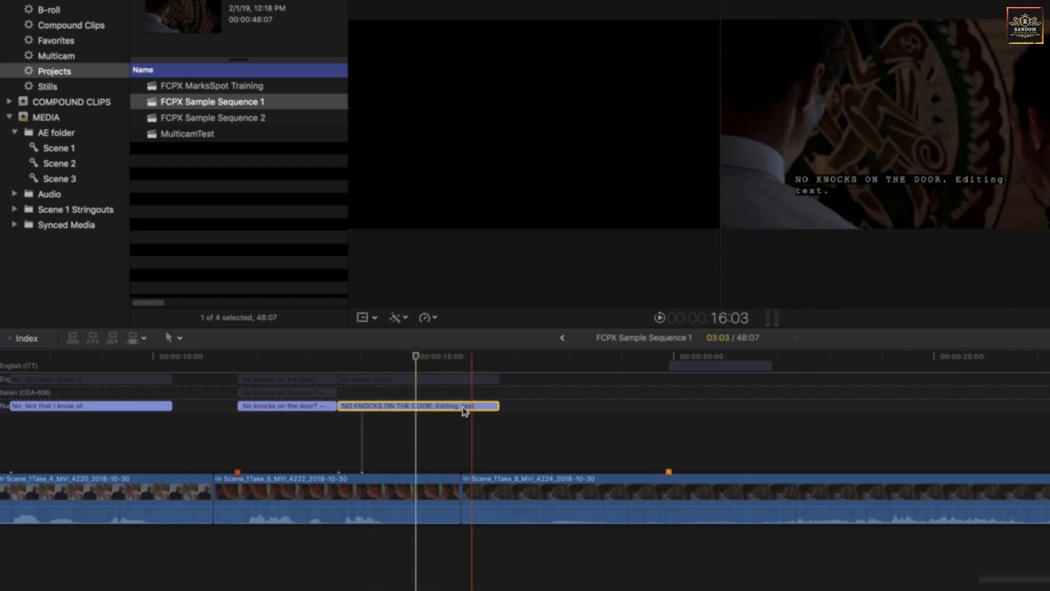
- Open the Russian "NO KNOCKS ON THE DOOR. Editing text." caption and examine the special characters available for its text
{"action": "left_click", "coordinate": [428, 408]}
{"action": "double_click", "coordinate": [428, 407]}
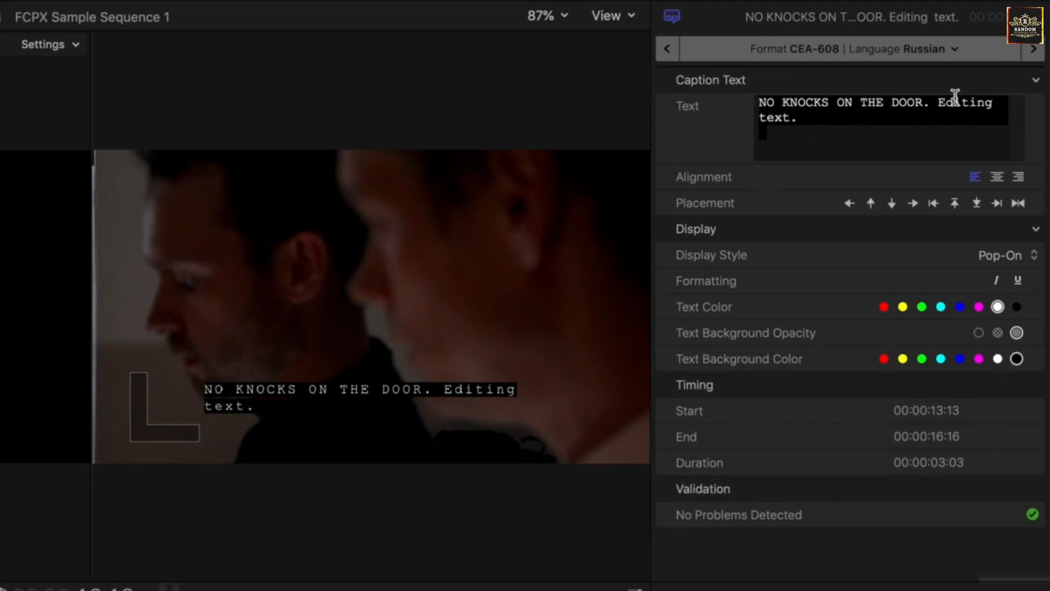
{"action": "left_click", "coordinate": [1035, 82]}
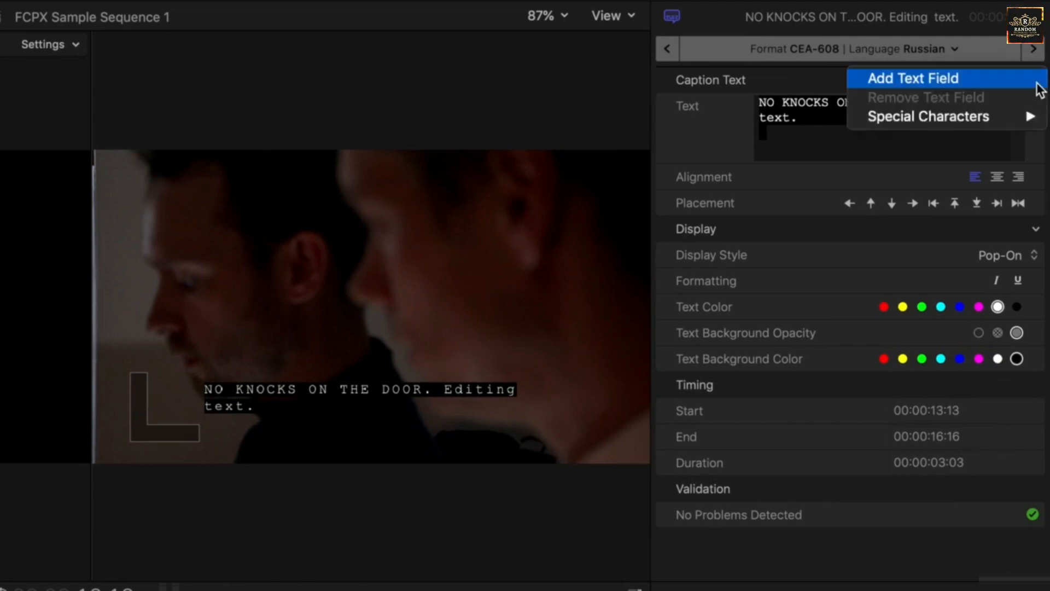
{"action": "mouse_move", "coordinate": [983, 120]}
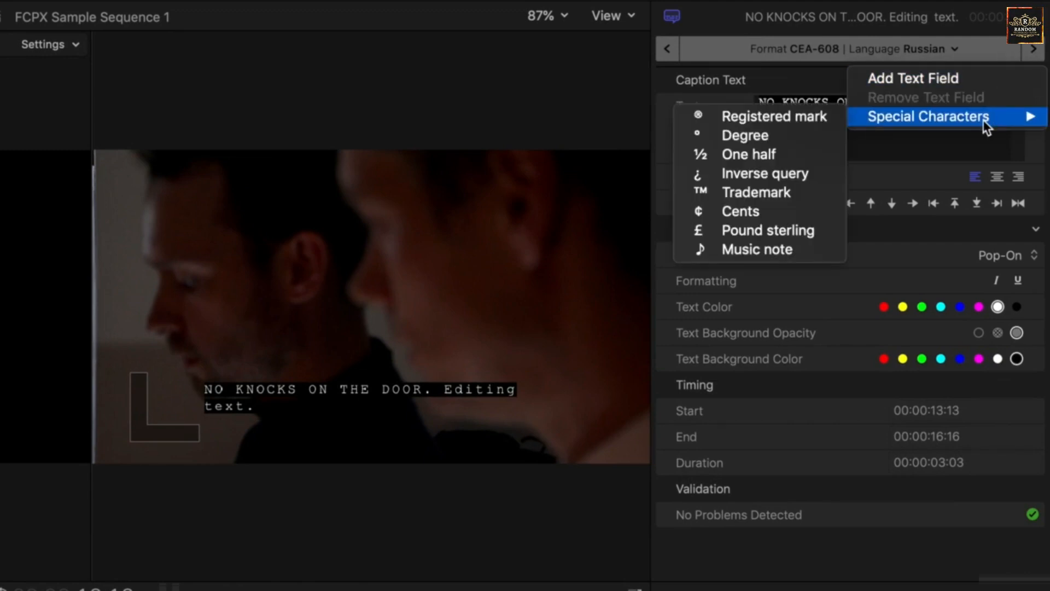
{"action": "left_click", "coordinate": [822, 119]}
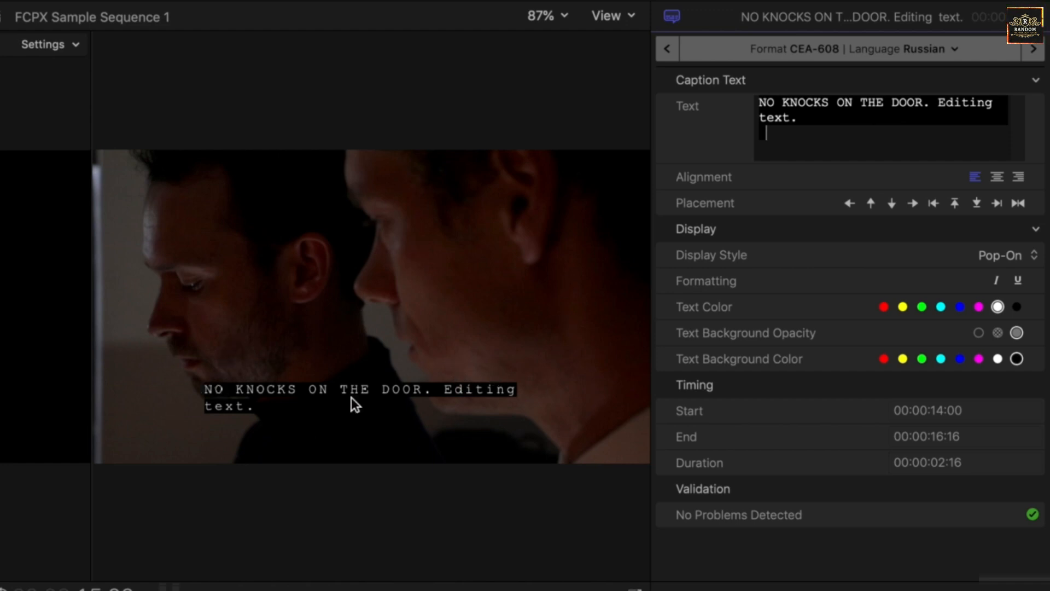
- Add a second text field to the Russian "NO KNOCKS ON THE DOOR. Editing text." caption
{"action": "left_click", "coordinate": [1022, 78]}
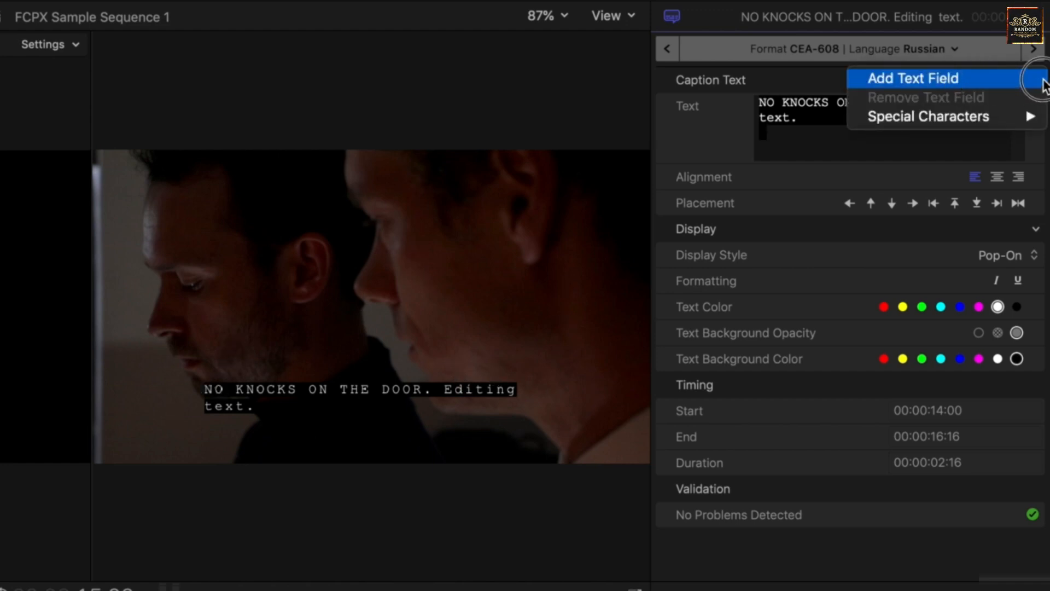
{"action": "left_click", "coordinate": [973, 81]}
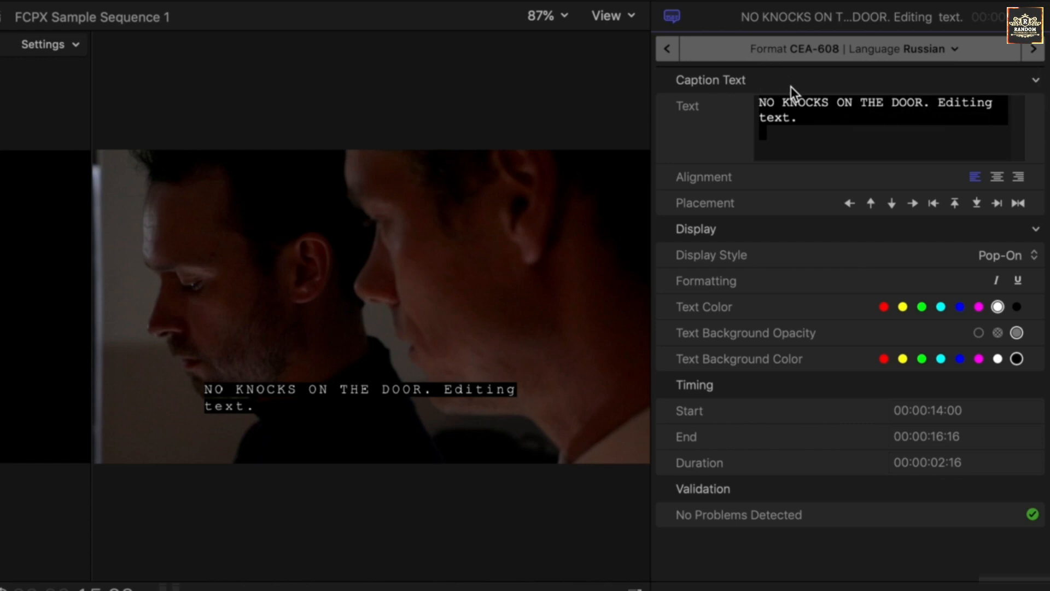
{"action": "left_click", "coordinate": [1035, 82]}
{"action": "left_click", "coordinate": [947, 86]}
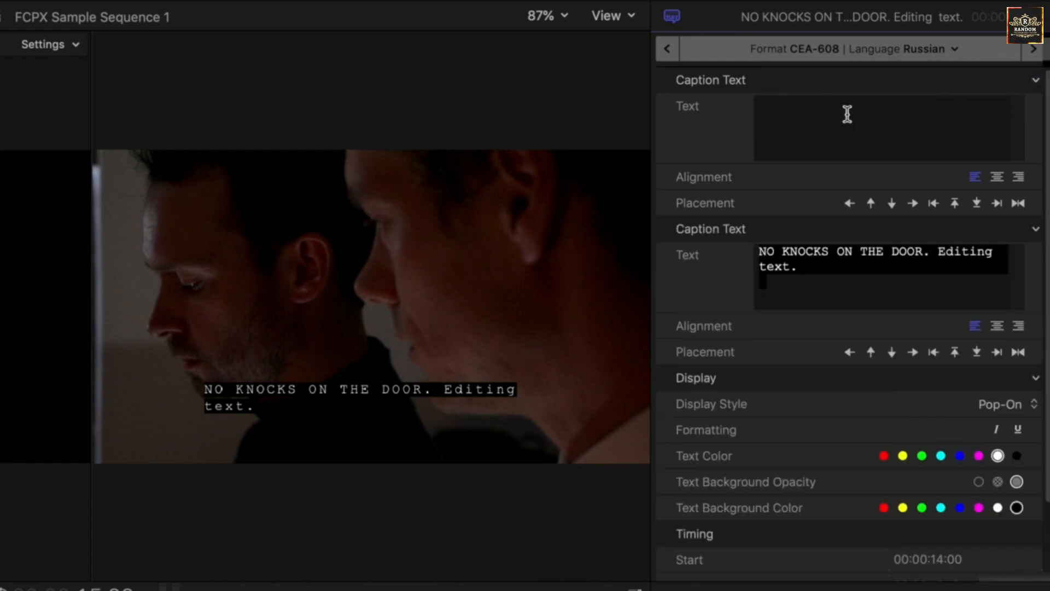
- Enter "Second dialogue." in the new text field, align it right and place it at the right edge of the caption area
{"action": "type", "text": "Second dialogue."}
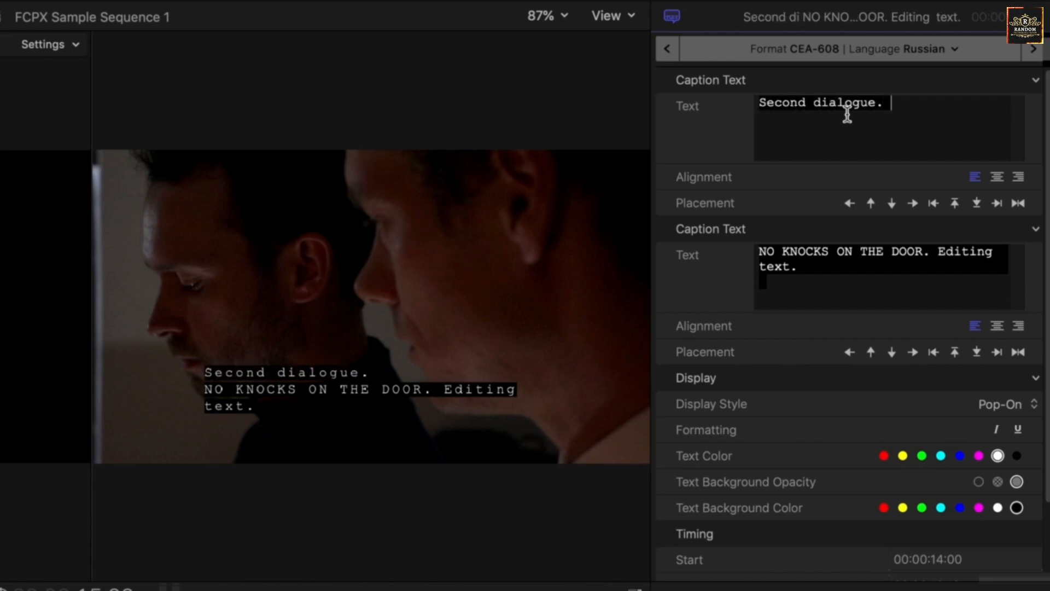
{"action": "left_click", "coordinate": [1018, 176]}
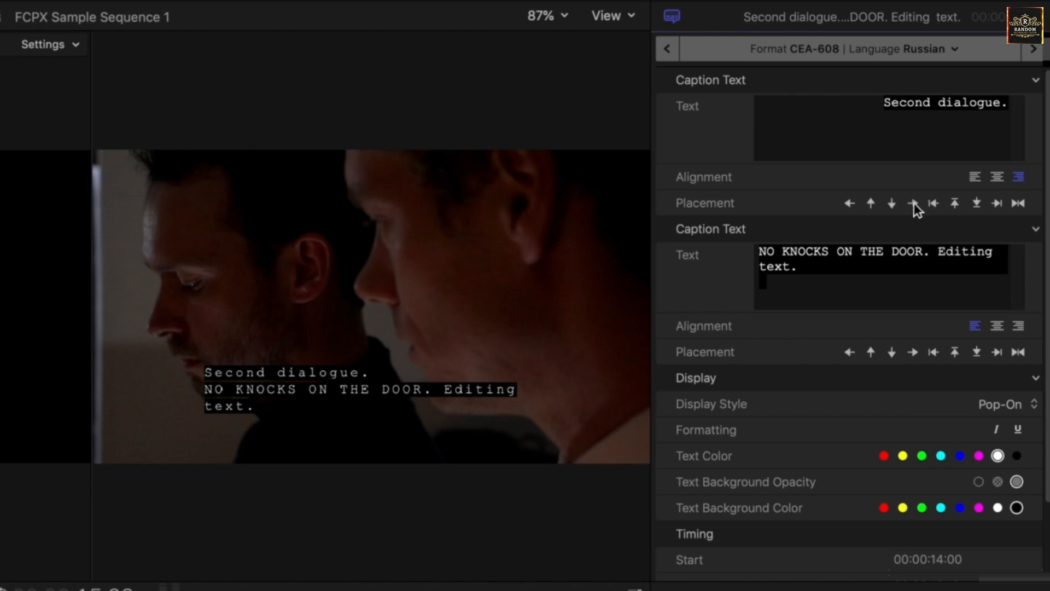
{"action": "left_click", "coordinate": [997, 203]}
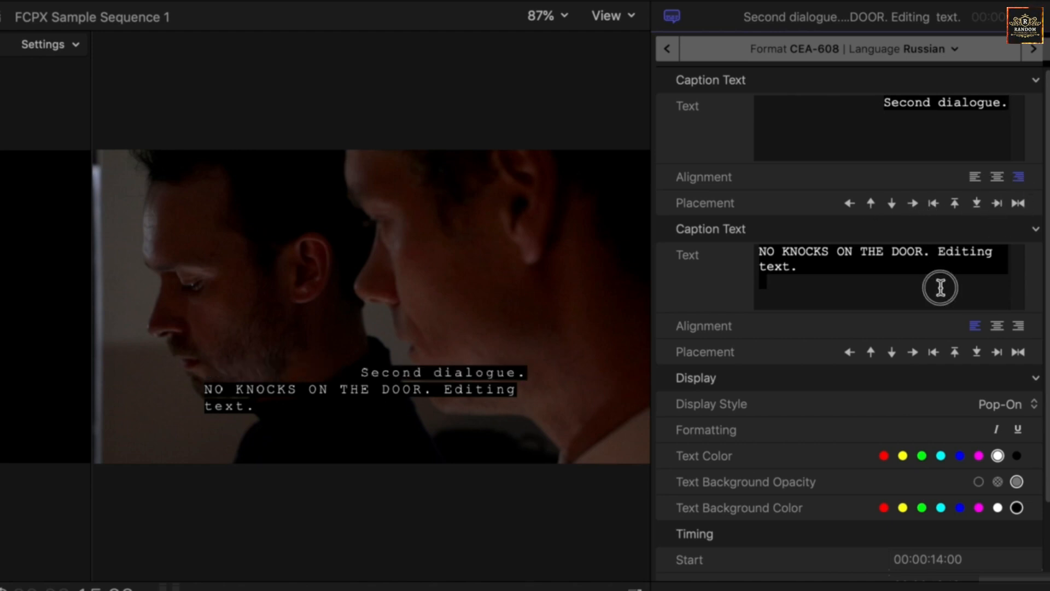
- Replace the original field's text with "No knocks?" and try its top placement before returning it to the bottom placement
{"action": "left_click_drag", "start_coordinate": [941, 282], "coordinate": [716, 250]}
{"action": "type", "text": "N"}
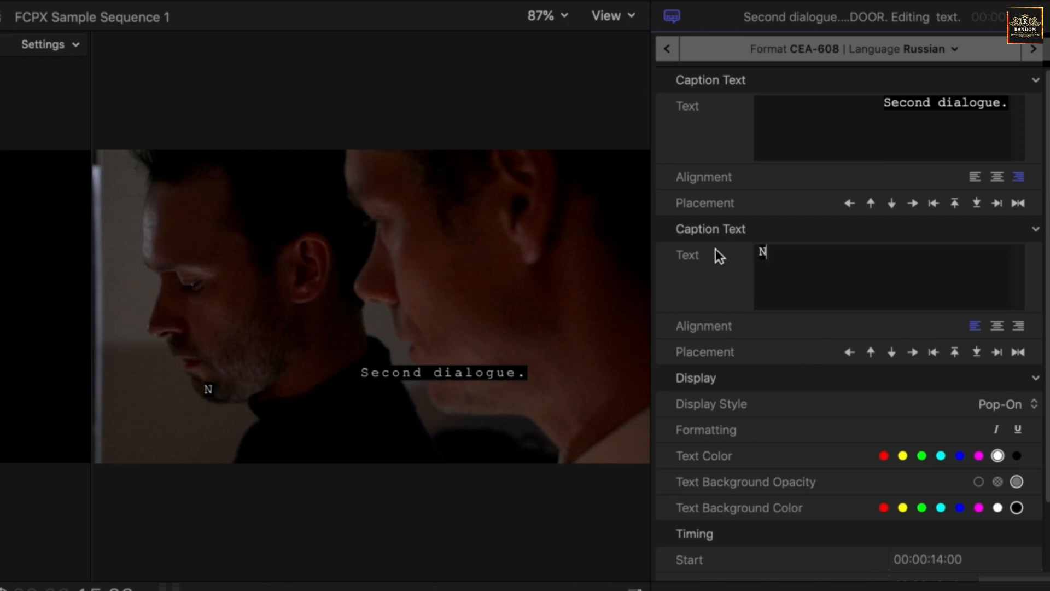
{"action": "type", "text": "o knocks?"}
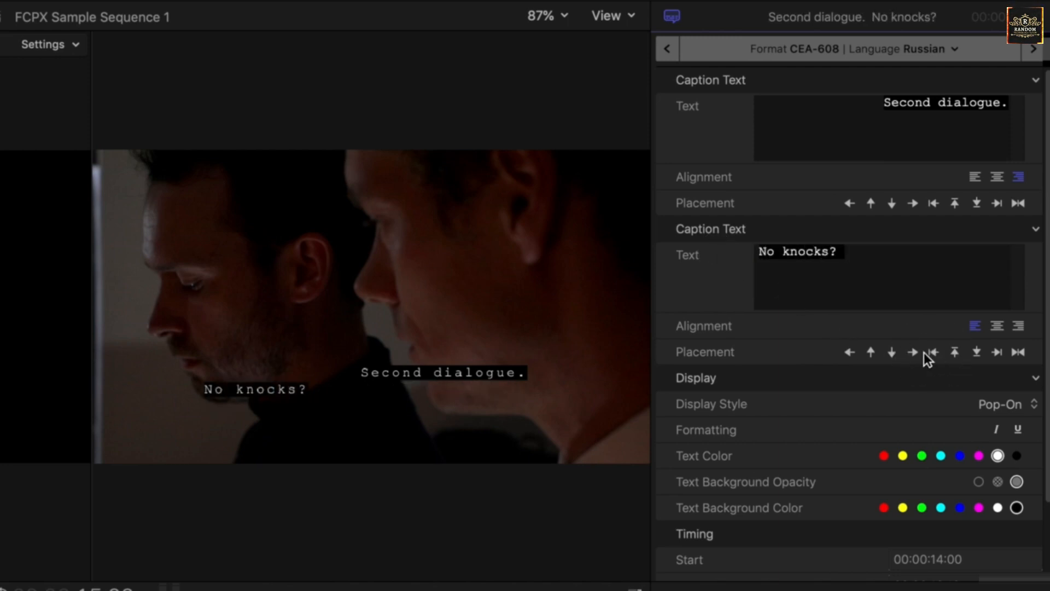
{"action": "left_click", "coordinate": [955, 353]}
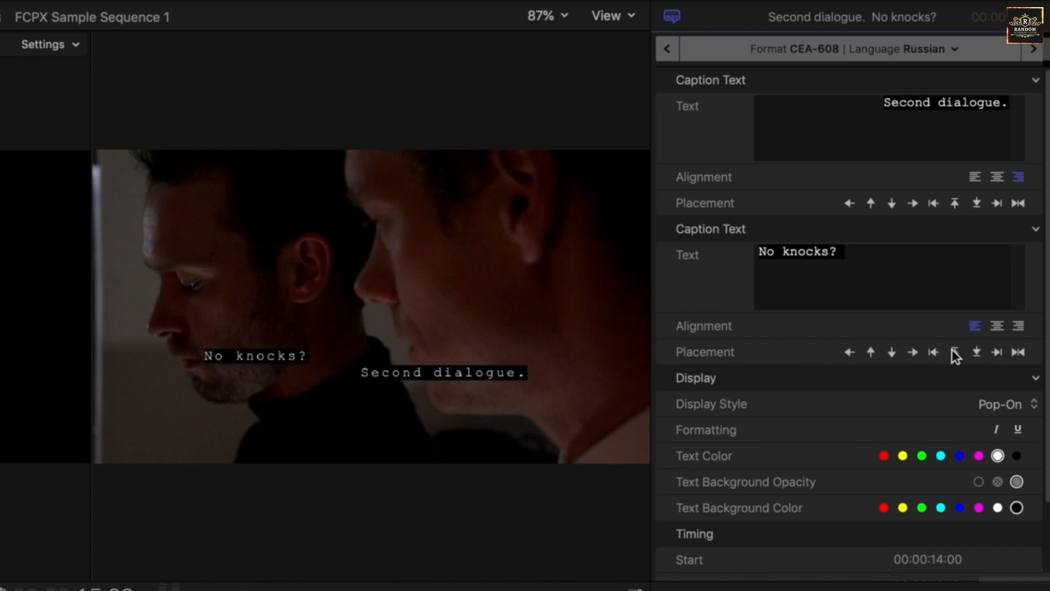
{"action": "left_click", "coordinate": [982, 353]}
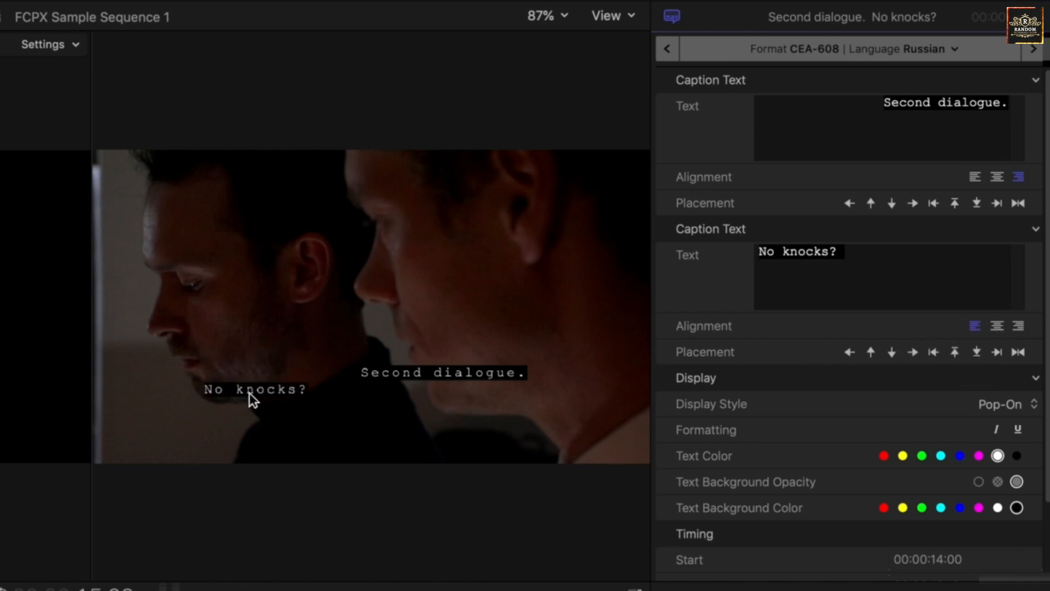
{"action": "left_click", "coordinate": [858, 265]}
{"action": "left_click", "coordinate": [858, 137]}
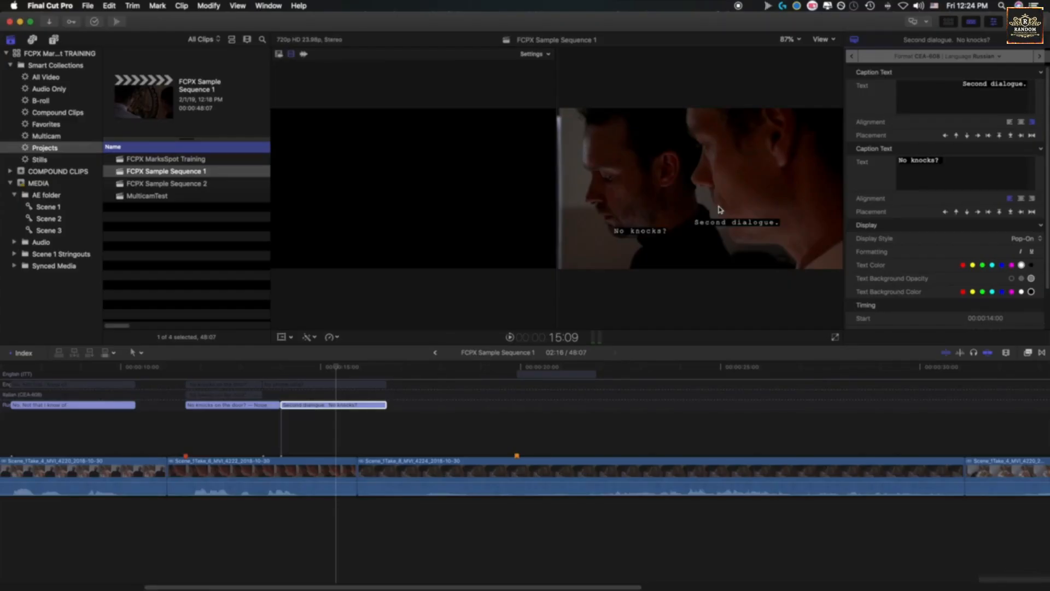
- Move the playhead to the start of the sequence and open the caption export settings
{"action": "left_click_drag", "start_coordinate": [338, 368], "coordinate": [8, 376]}
{"action": "scroll", "coordinate": [211, 383], "scroll_direction": "left", "scroll_amount": 5}
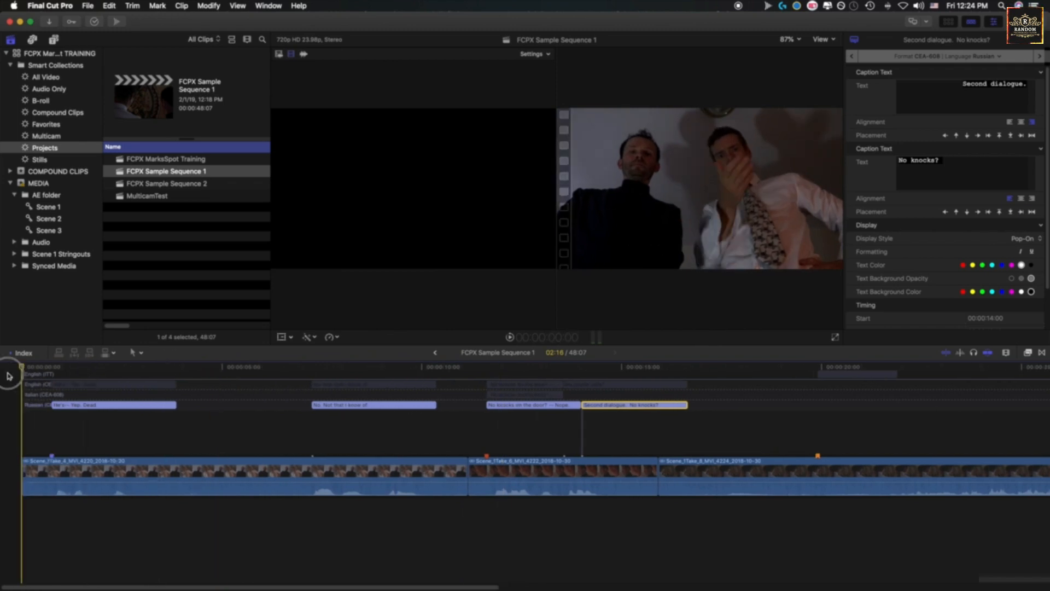
{"action": "left_click", "coordinate": [89, 6]}
{"action": "left_click", "coordinate": [96, 108]}
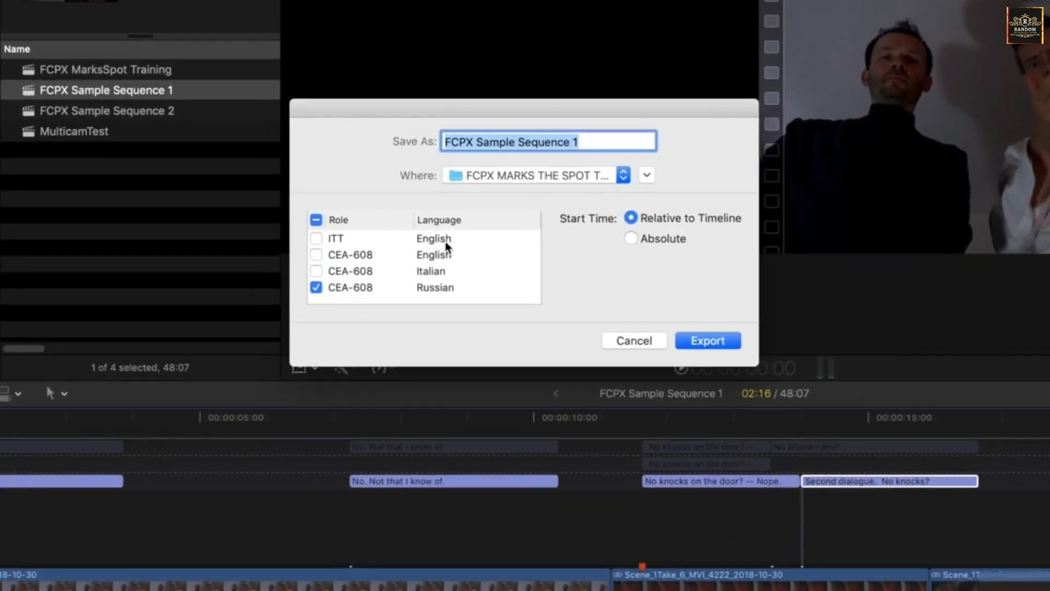
{"action": "left_click_drag", "start_coordinate": [488, 109], "coordinate": [504, 33]}
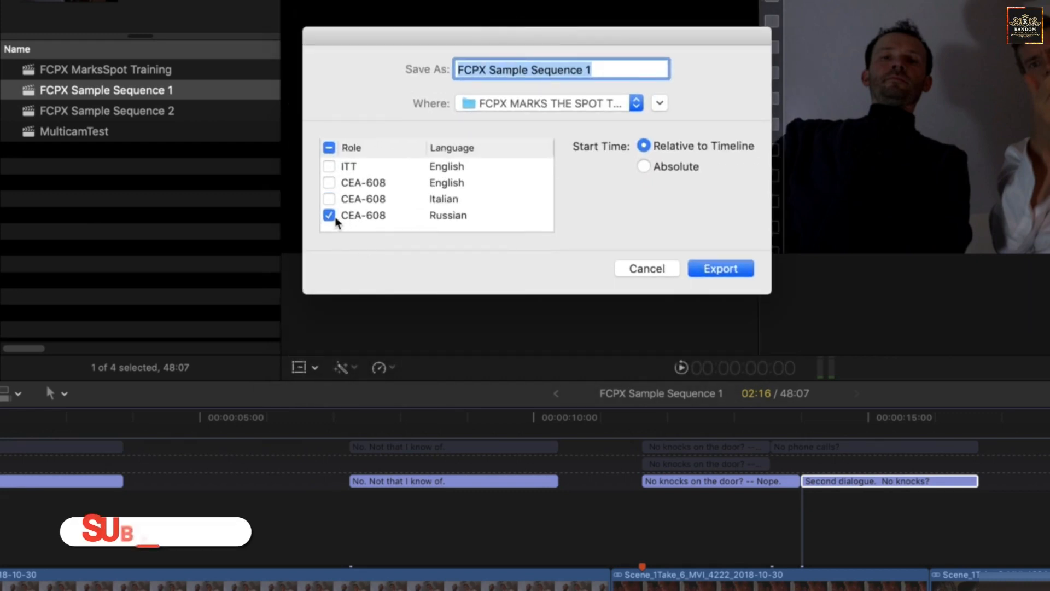
- Include only the CEA-608 English and CEA-608 Russian captions in the export, leaving out ITT and Italian
{"action": "left_click", "coordinate": [330, 199]}
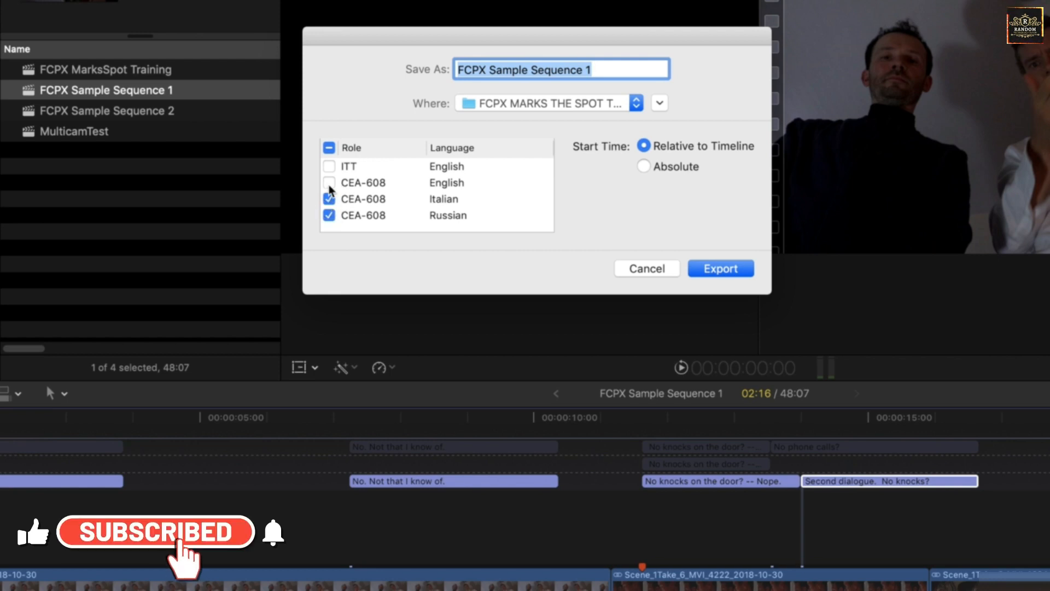
{"action": "left_click", "coordinate": [329, 166]}
{"action": "left_click", "coordinate": [329, 200]}
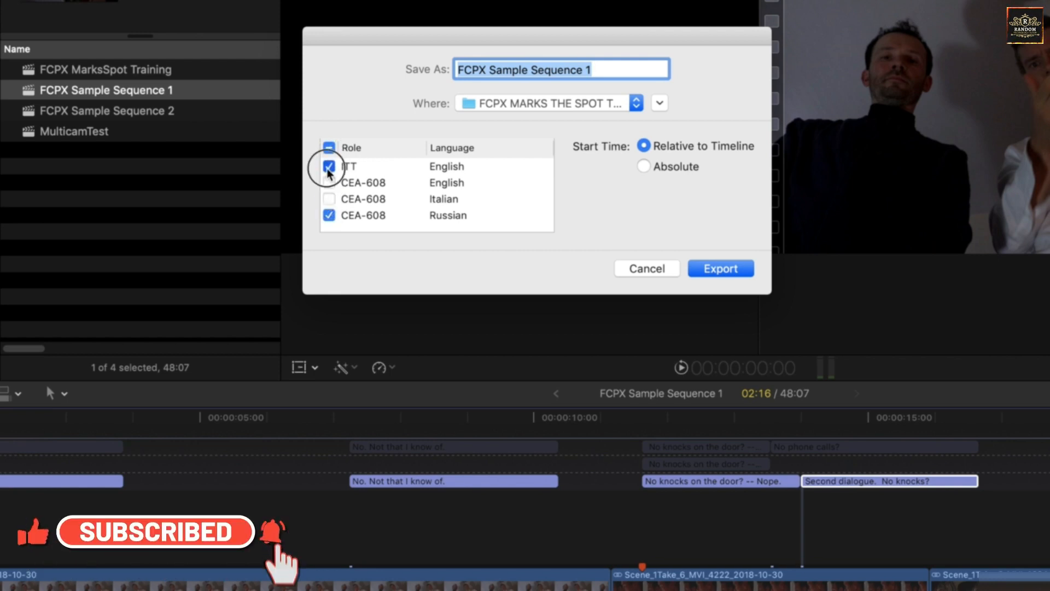
{"action": "left_click", "coordinate": [329, 166]}
{"action": "left_click", "coordinate": [329, 182]}
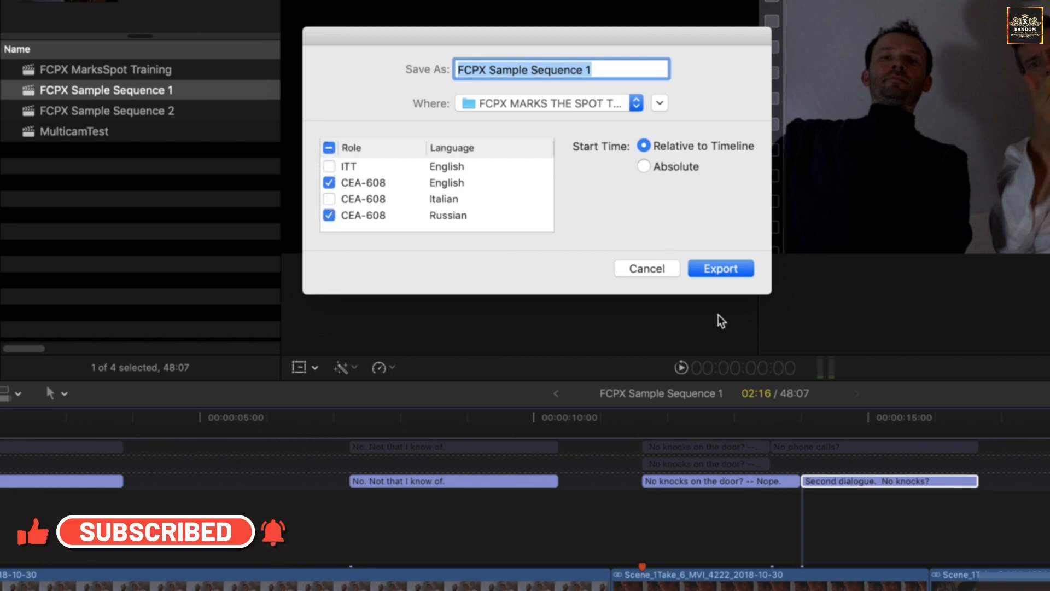
- Export the selected captions to the Desktop as FCPX Sample Sequence 1 and show the exported files in Finder
{"action": "left_click", "coordinate": [660, 103]}
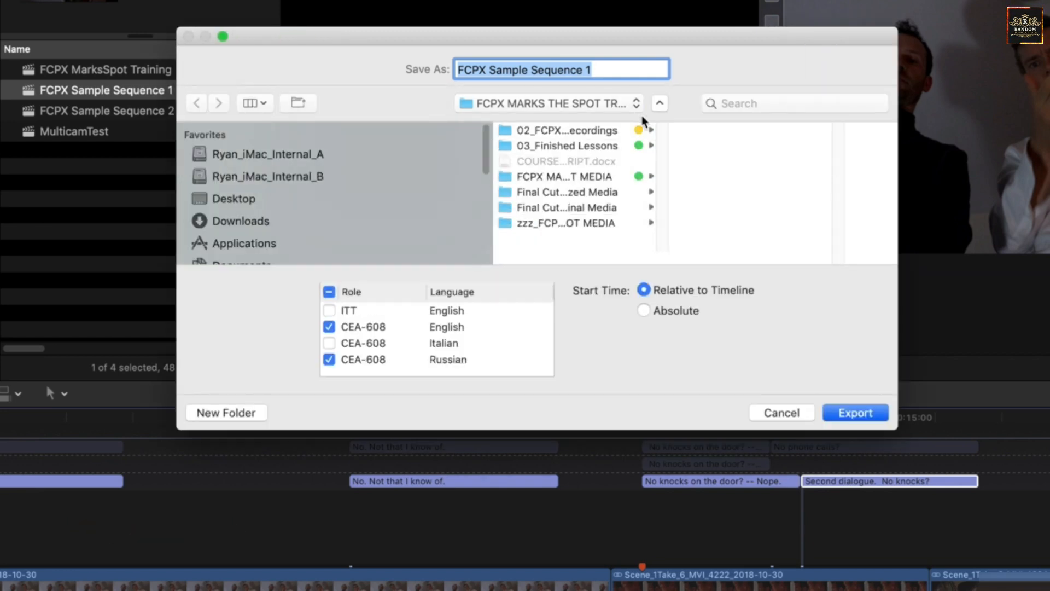
{"action": "left_click", "coordinate": [244, 201]}
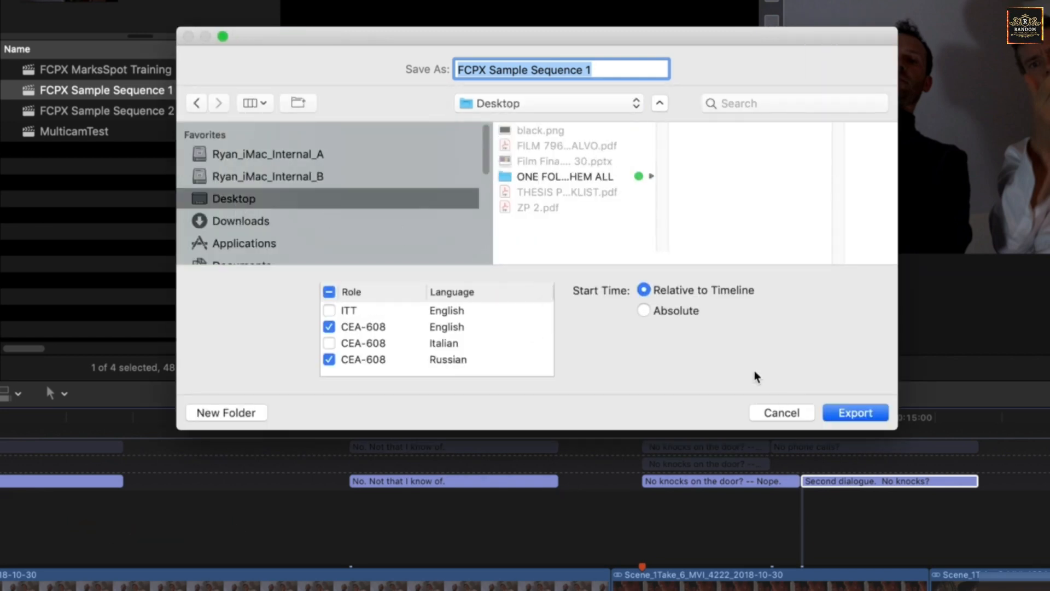
{"action": "left_click", "coordinate": [852, 416]}
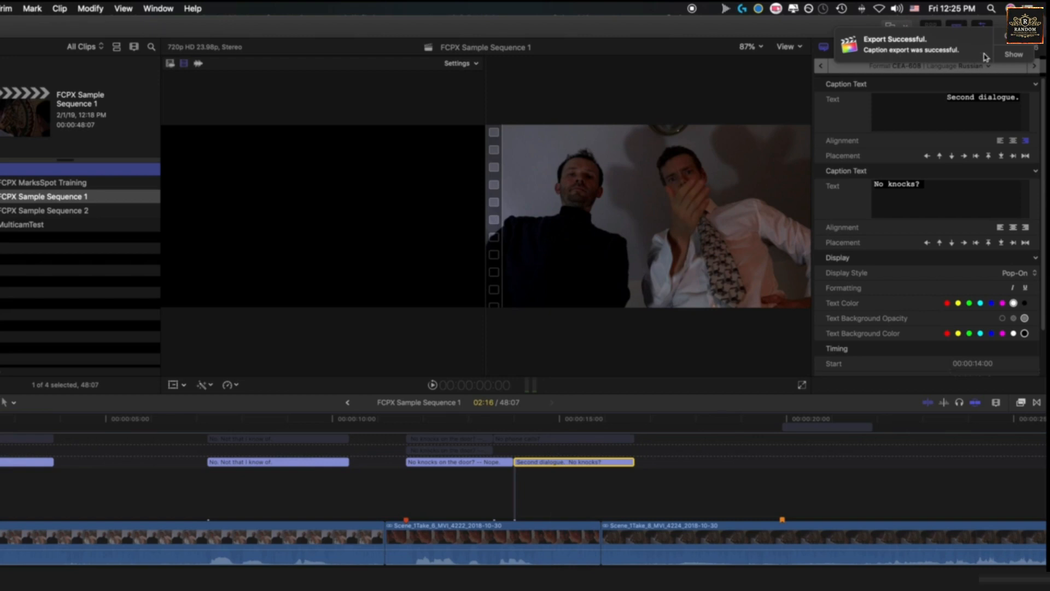
{"action": "left_click", "coordinate": [1014, 54]}
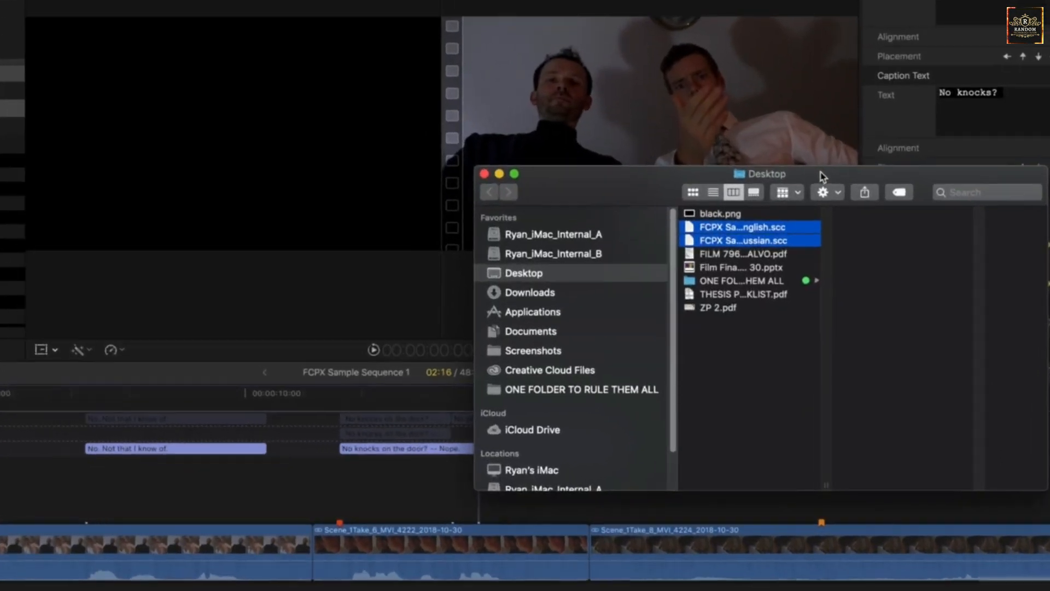
{"action": "left_click_drag", "start_coordinate": [821, 177], "coordinate": [372, 96]}
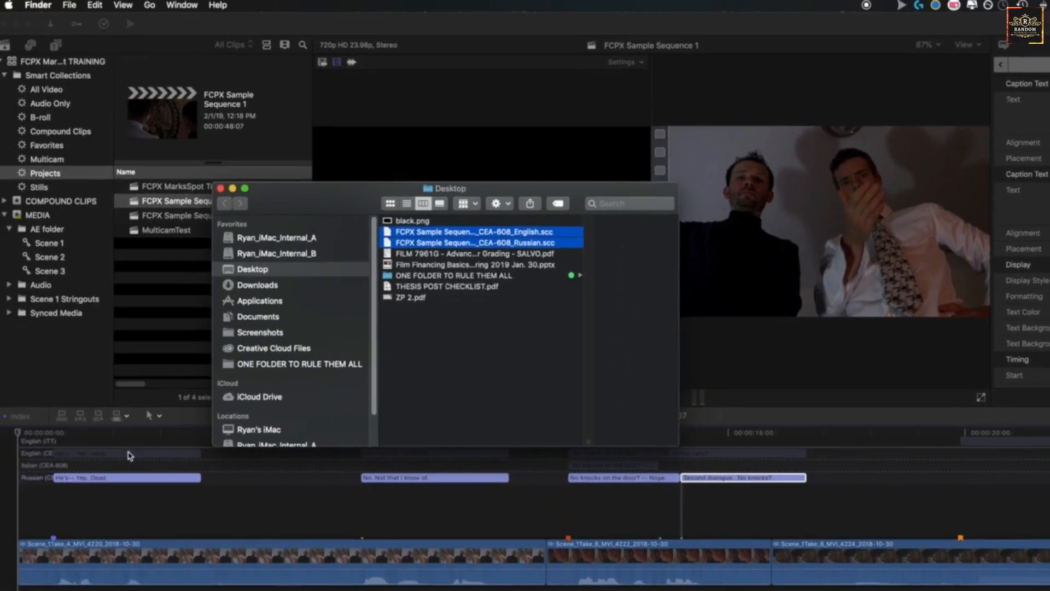
- Return to Final Cut Pro and export only the ITT English captions to the Desktop
{"action": "left_click", "coordinate": [89, 453]}
{"action": "left_click", "coordinate": [97, 5]}
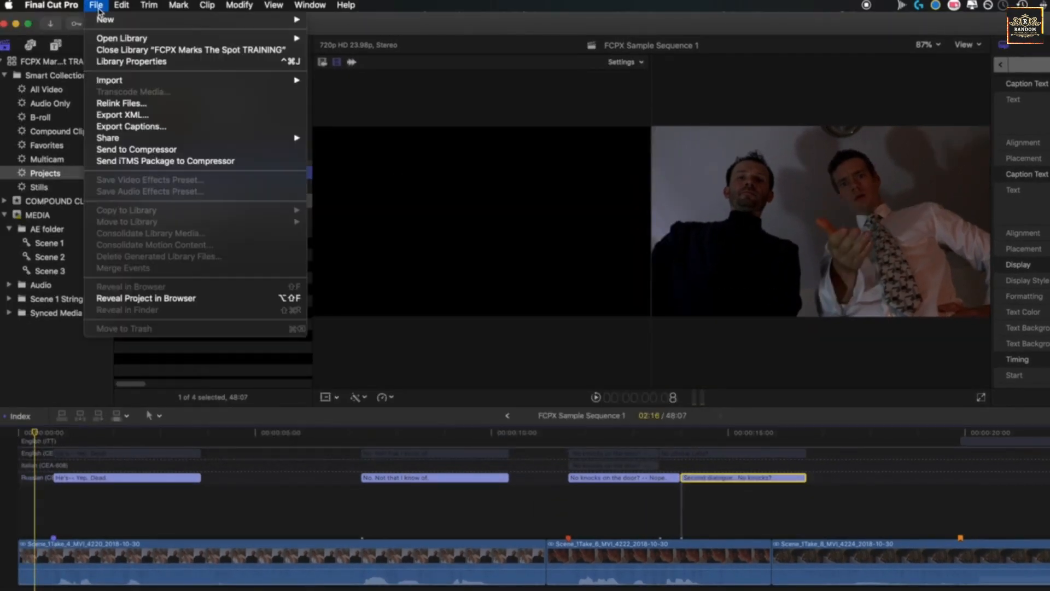
{"action": "left_click", "coordinate": [137, 127]}
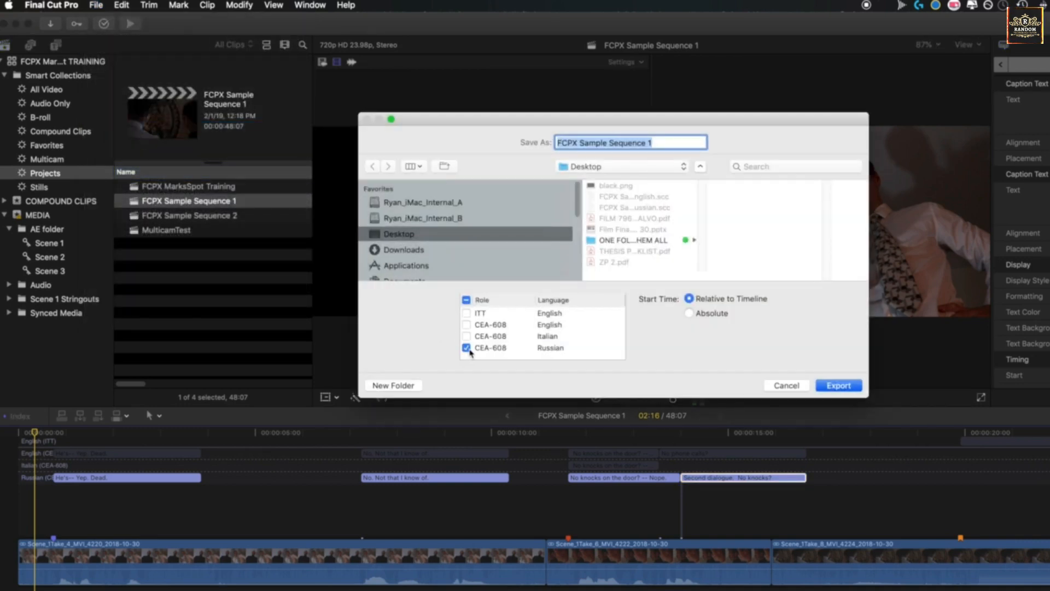
{"action": "left_click", "coordinate": [466, 348]}
{"action": "left_click", "coordinate": [466, 313]}
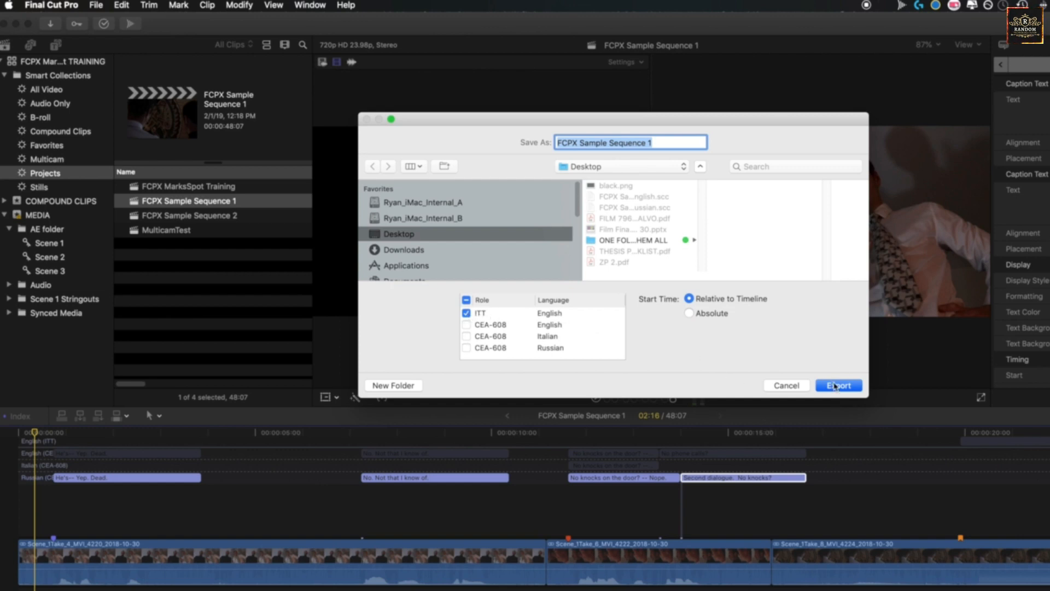
{"action": "left_click", "coordinate": [836, 386]}
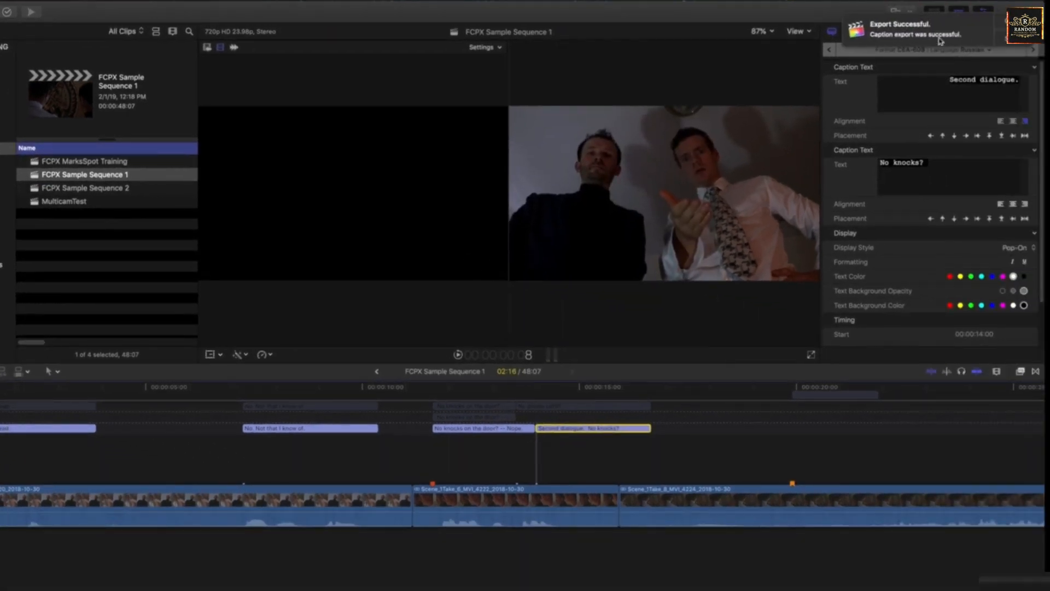
- Show the exported ITT English caption file in Finder and close the open Finder windows
{"action": "left_click", "coordinate": [1003, 38]}
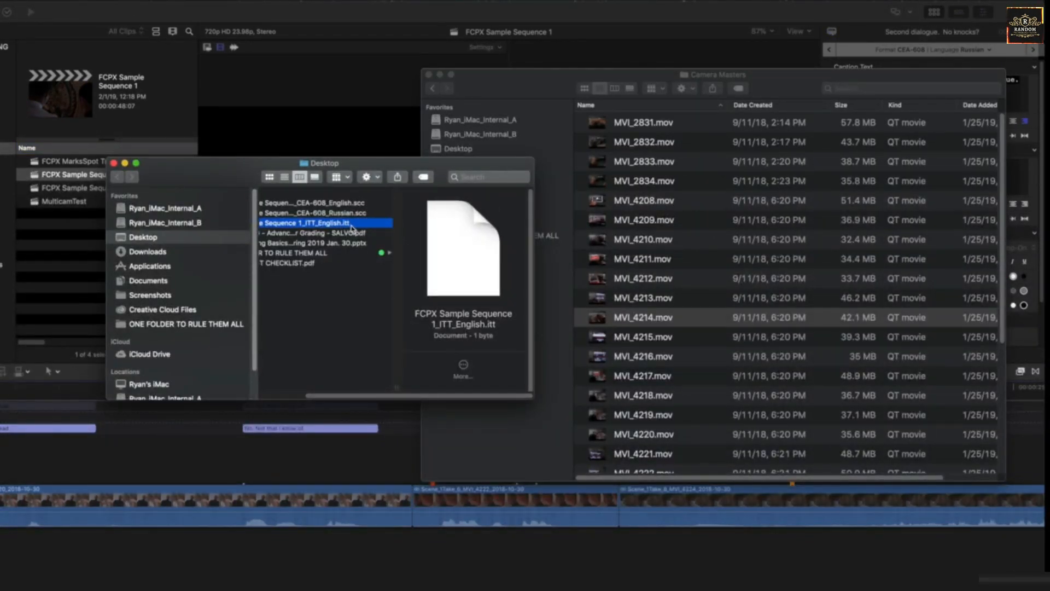
{"action": "left_click", "coordinate": [114, 163]}
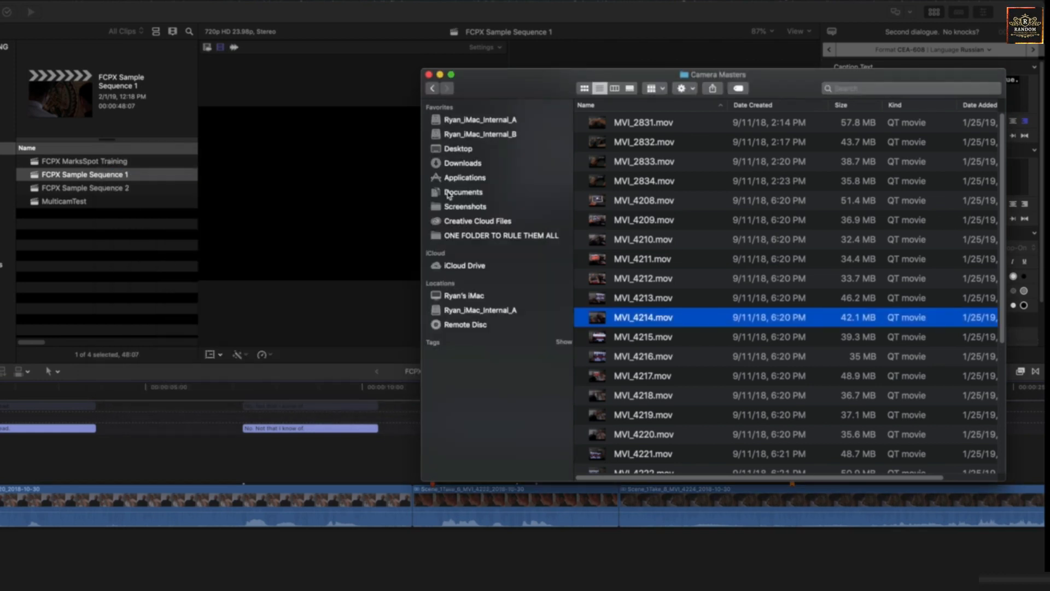
{"action": "left_click", "coordinate": [428, 74]}
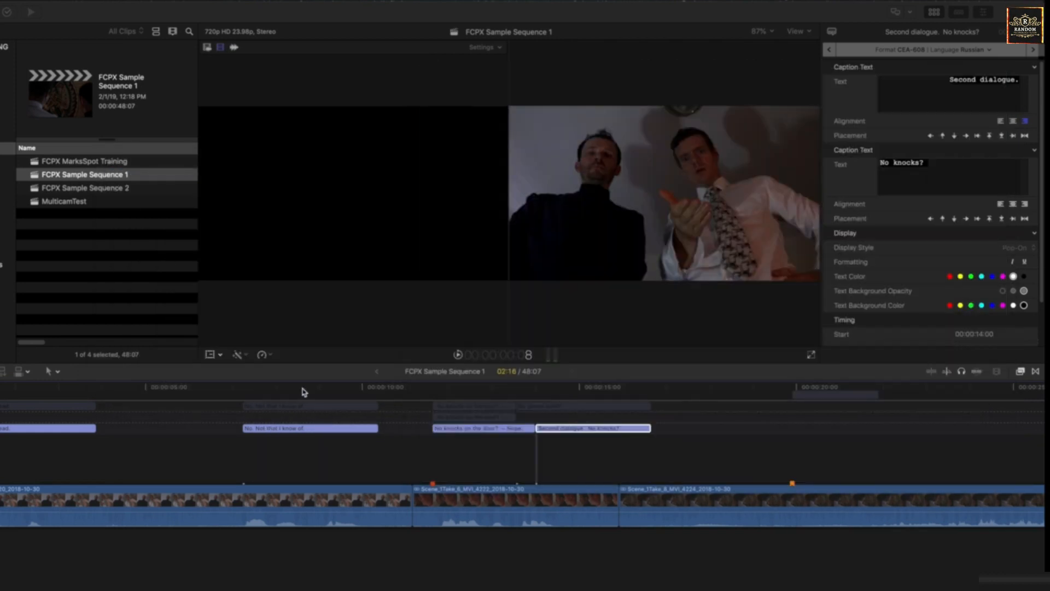